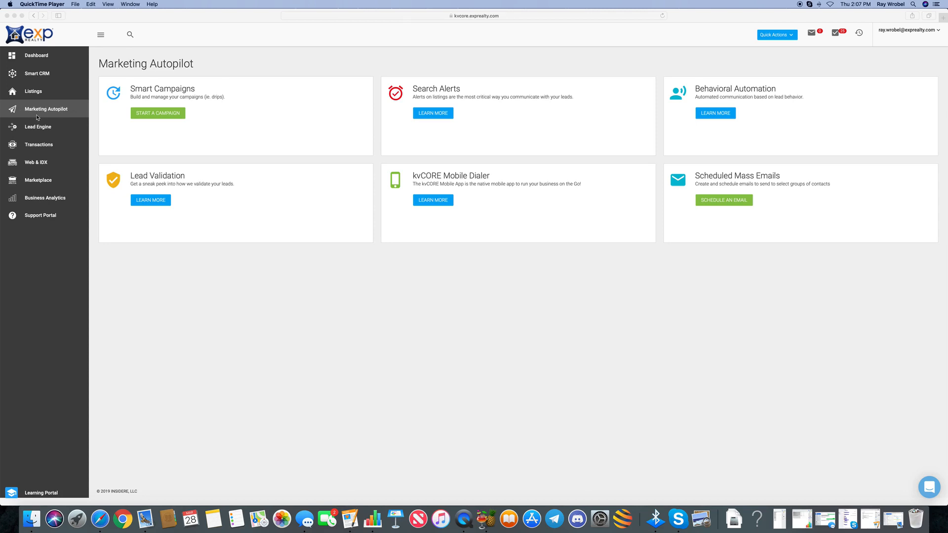
click(100, 37)
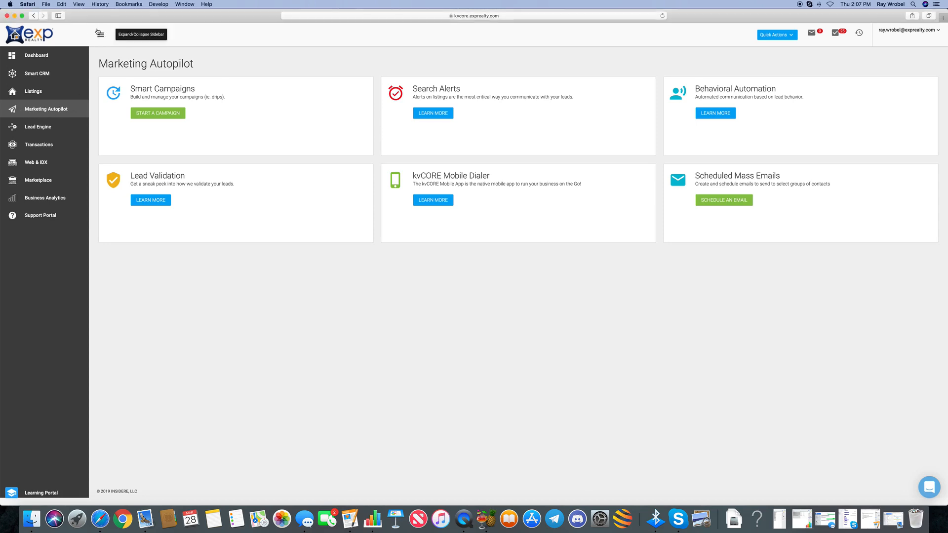
click(101, 37)
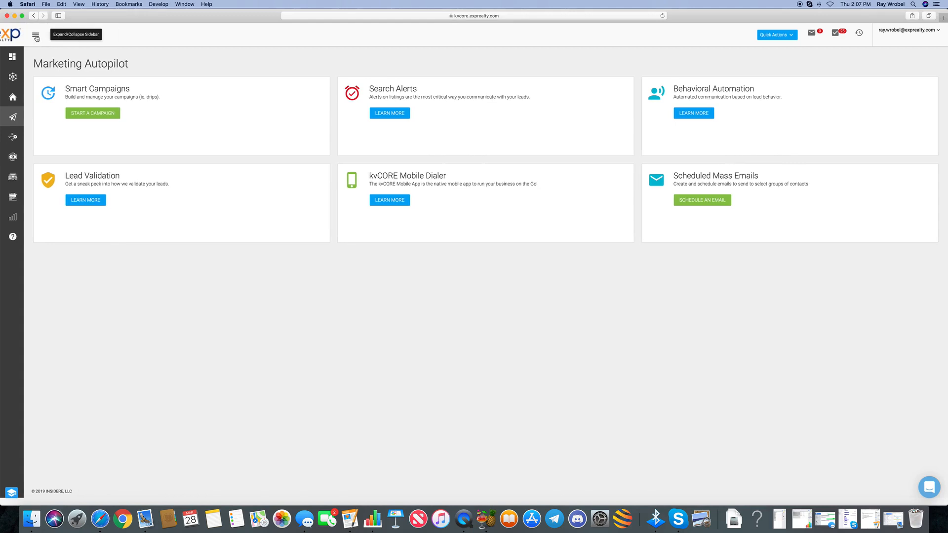
click(36, 37)
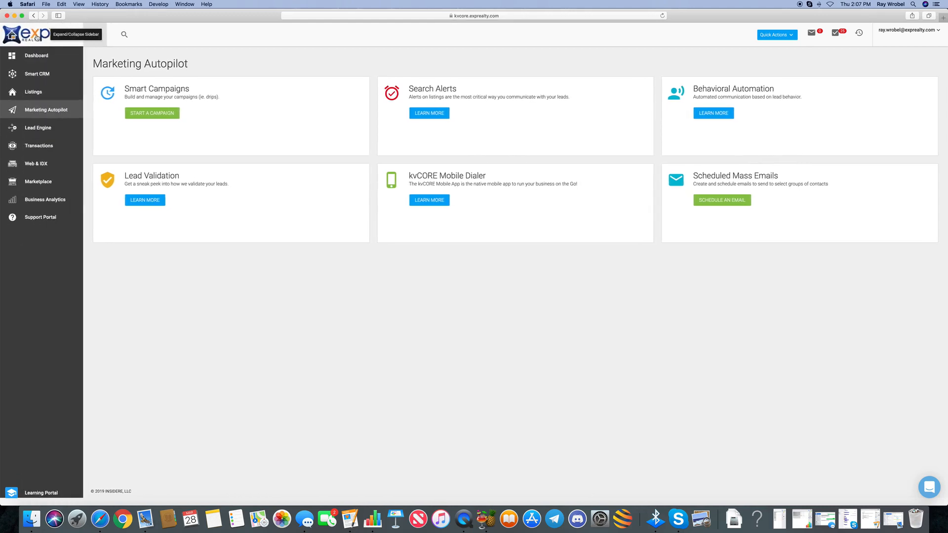
Step: Open the Smart Campaigns library from Marketing Autopilot
click(42, 112)
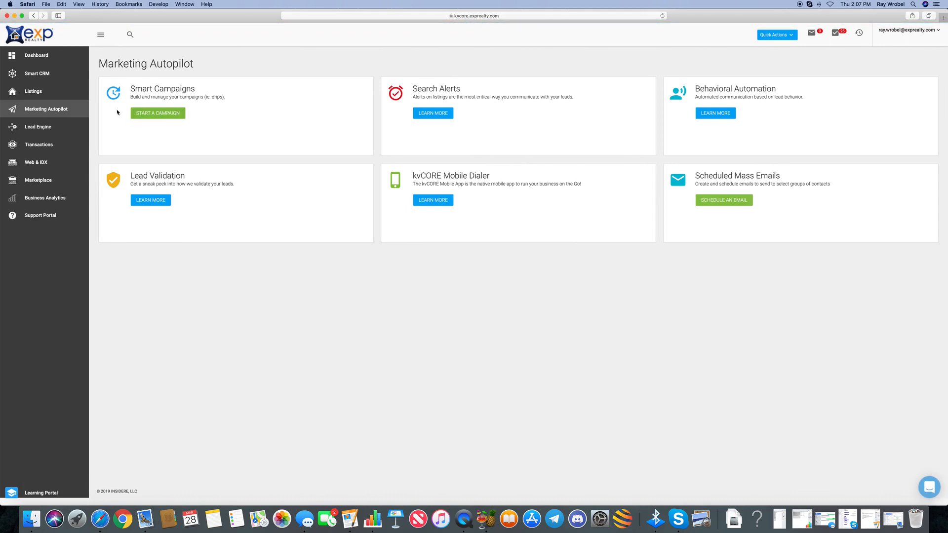
click(156, 114)
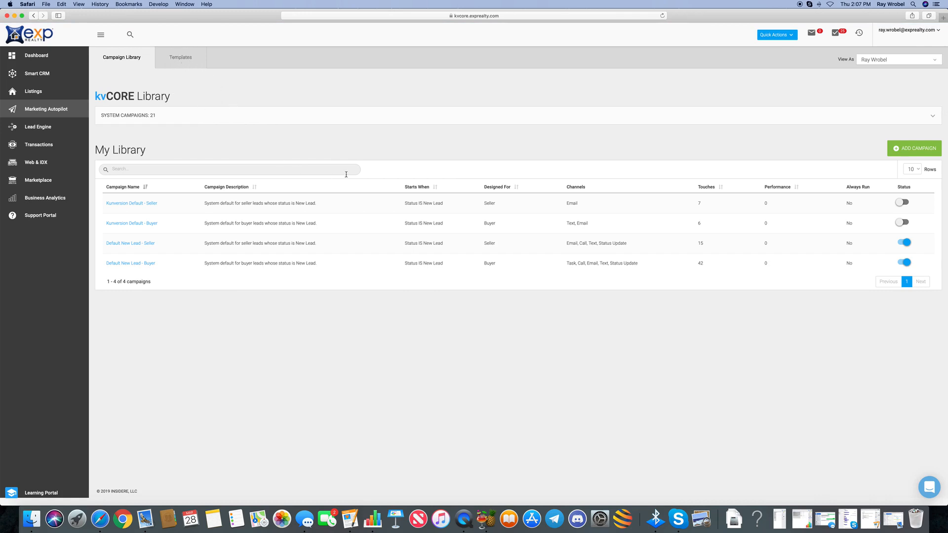
Step: Switch to Pages, examine the drafted Hot Lead Campaign text and email copy, and minimize the document
click(349, 519)
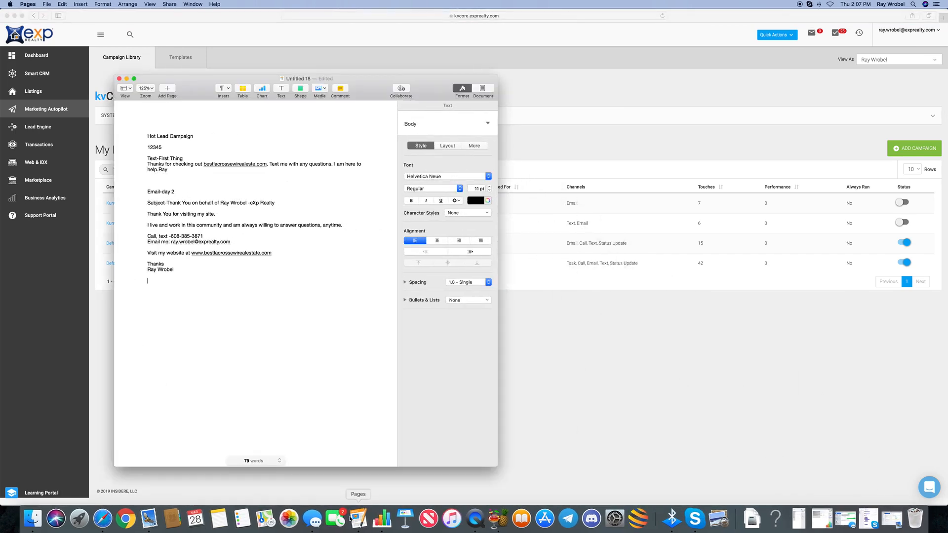
drag(186, 85, 536, 60)
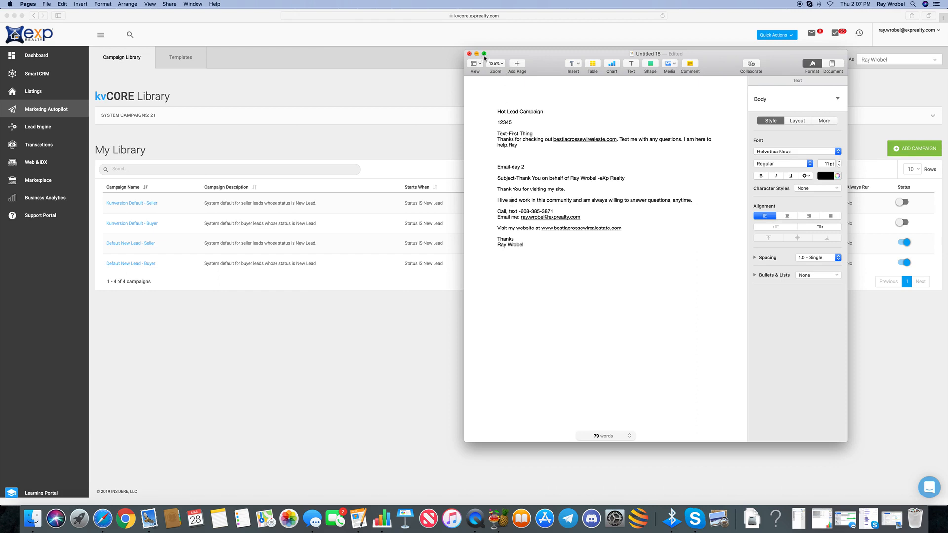
drag(496, 123, 519, 122)
click(523, 123)
click(475, 54)
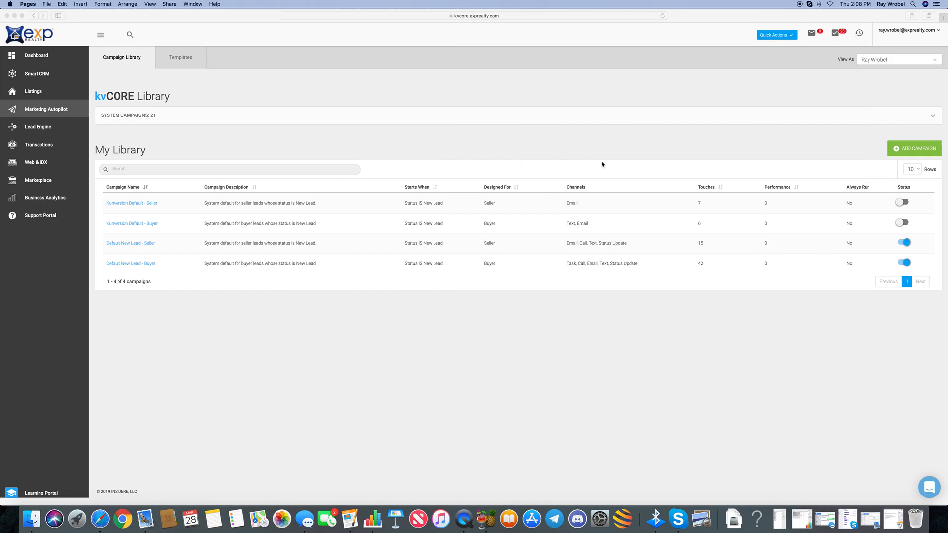
Step: Start adding a new campaign to My Library
click(897, 149)
click(898, 149)
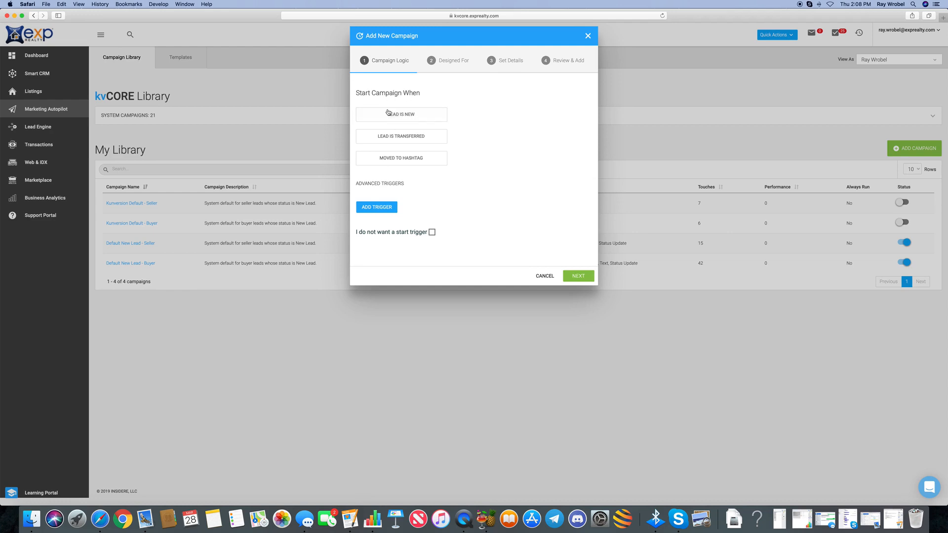
Step: Try starting the campaign when a lead is new from the source "- Lead generation"
click(403, 116)
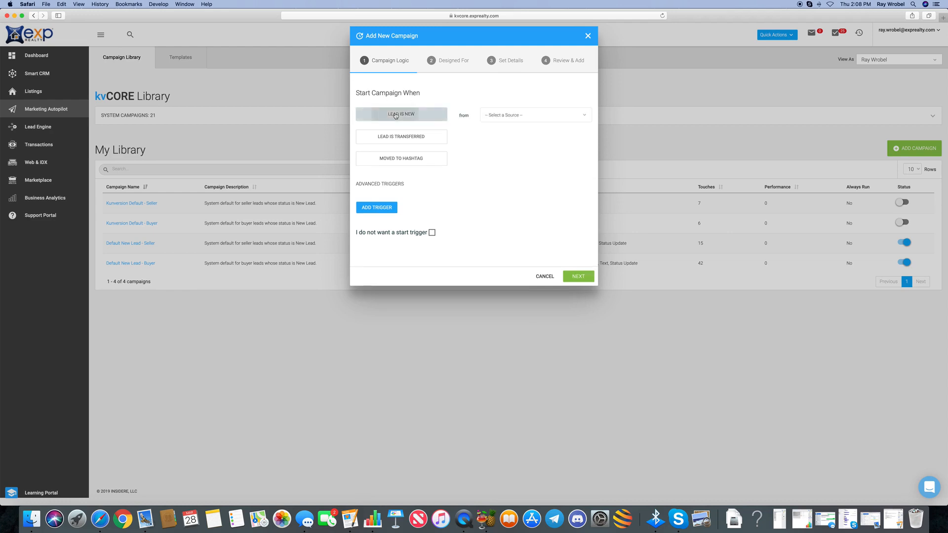
click(583, 117)
scroll(513, 175, down, 5)
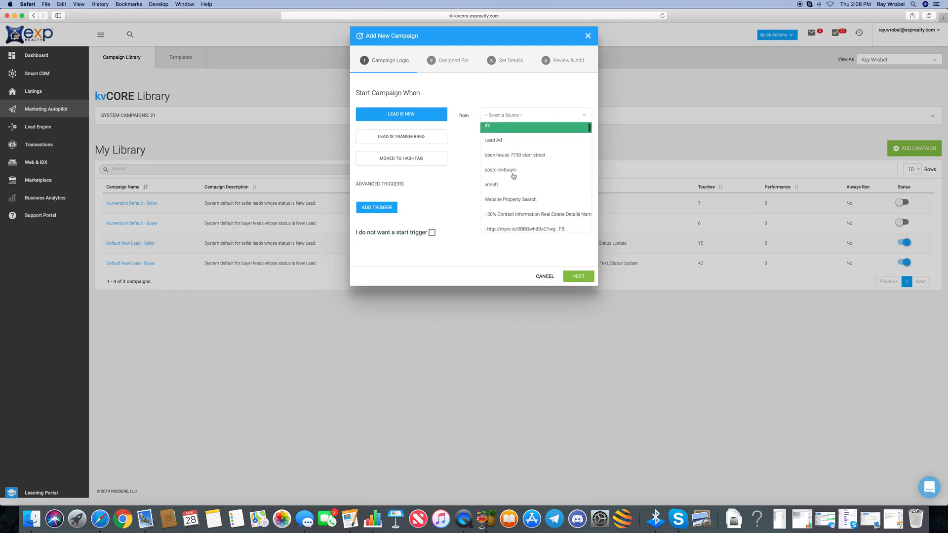
click(504, 177)
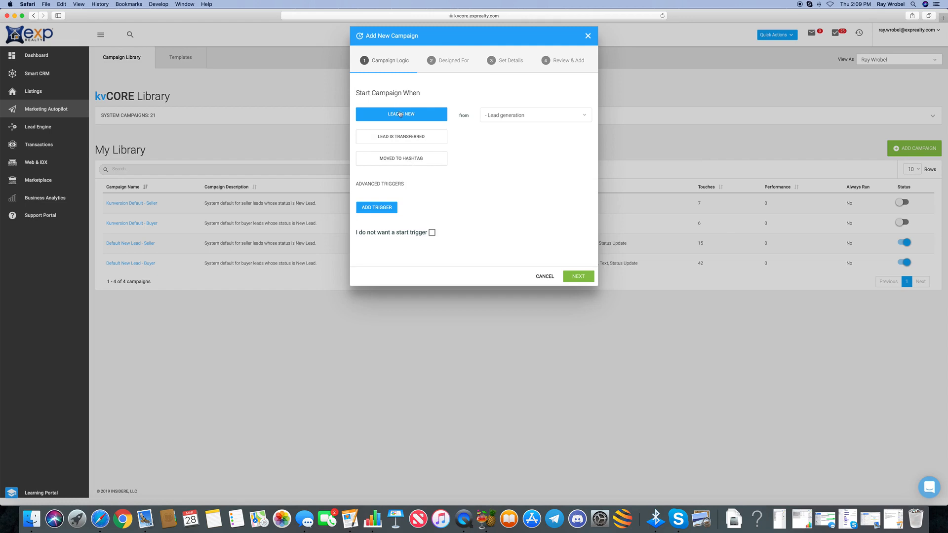
Step: Add an advanced start trigger that uses the Form Submission field
click(382, 208)
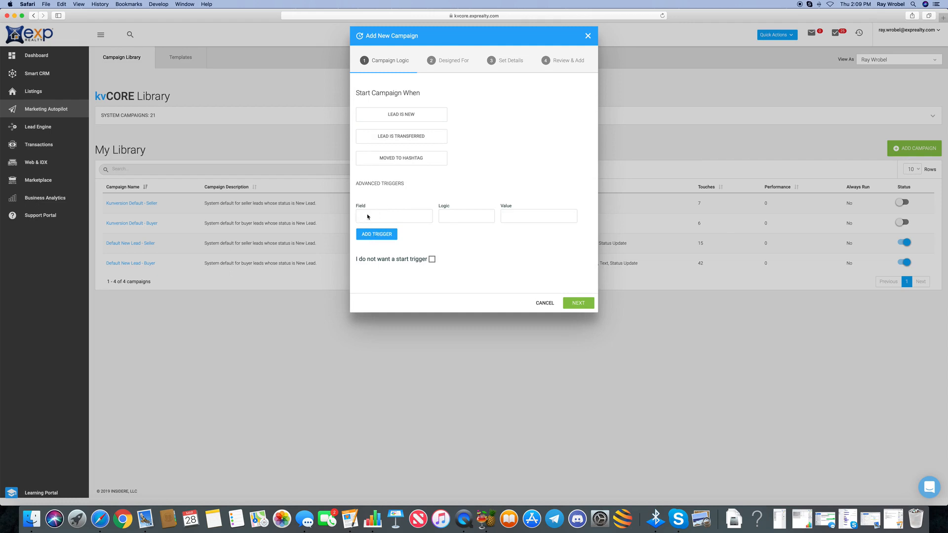
click(367, 218)
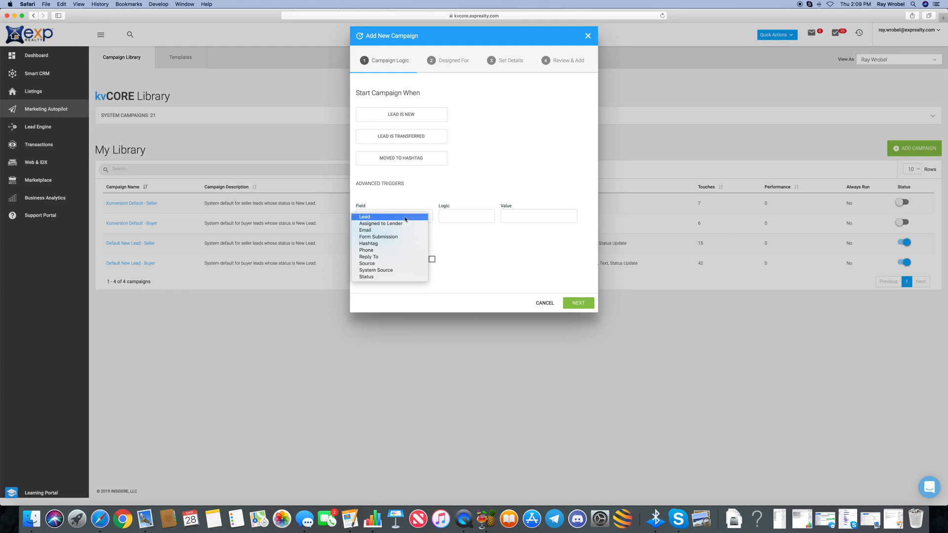
click(377, 238)
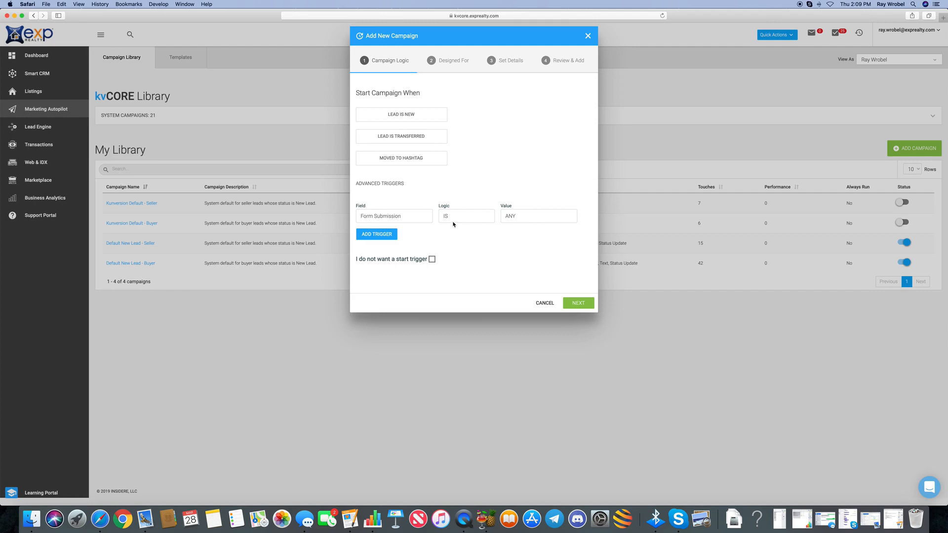
Step: Try Hashtag as the trigger field, look at the available hashtags, and return the field to Form Submission
click(424, 219)
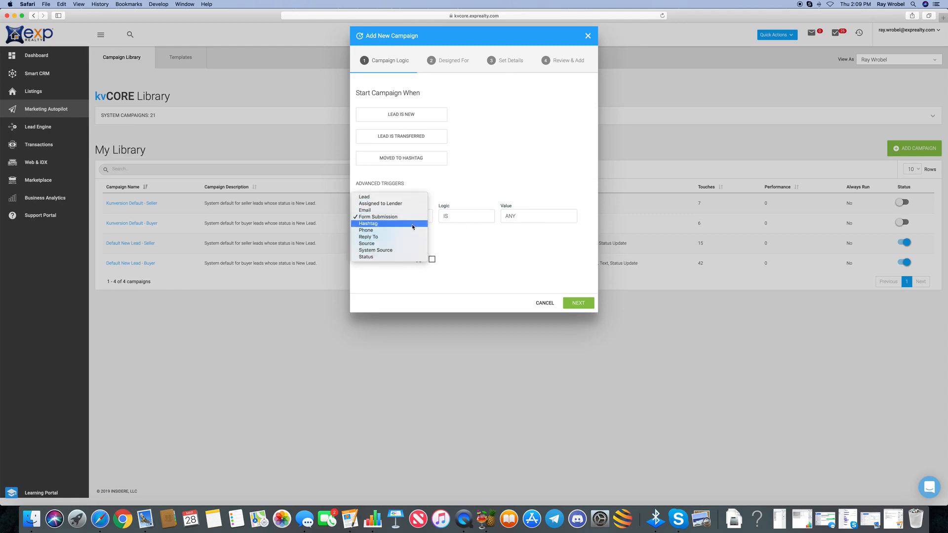
click(376, 225)
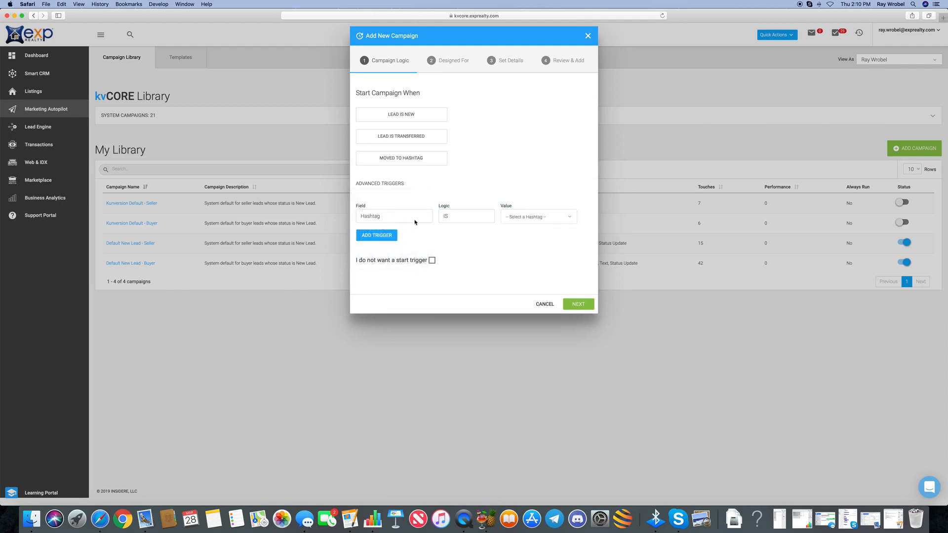
click(569, 217)
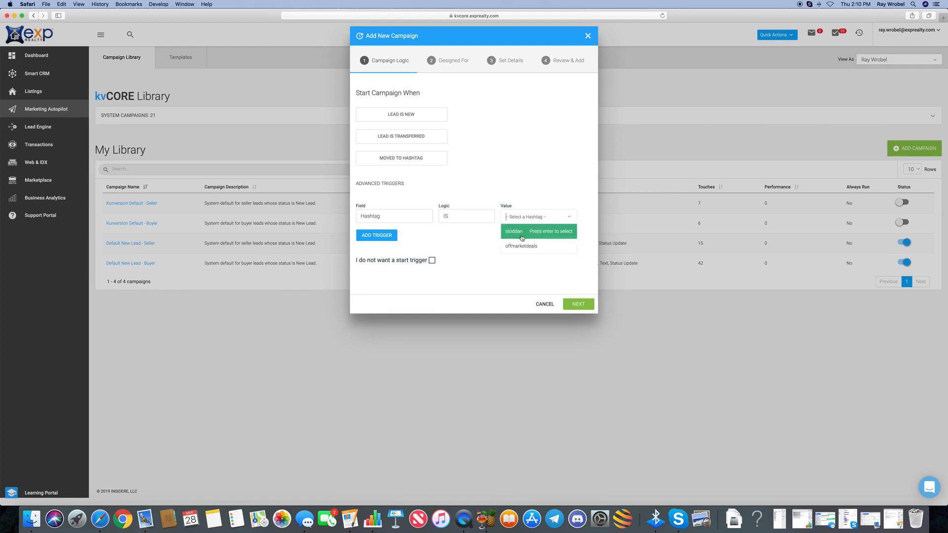
click(407, 216)
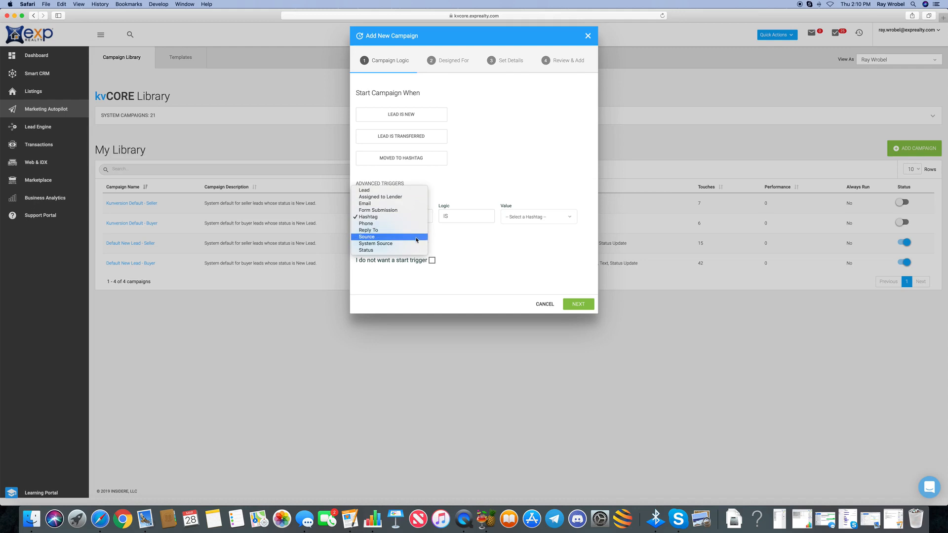
click(418, 210)
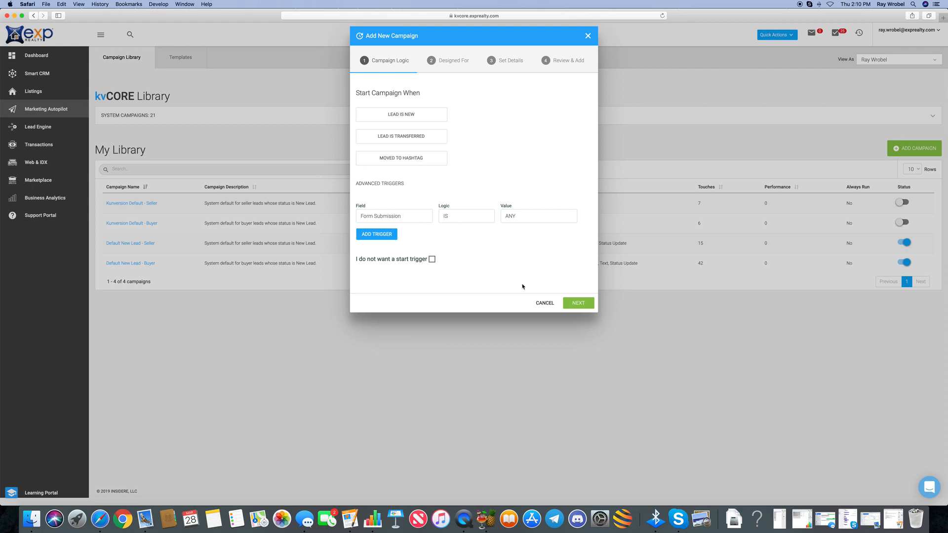
Step: Accept the trigger, keep the campaign designed for Buyer, and name it "New Lead form submission"
click(573, 303)
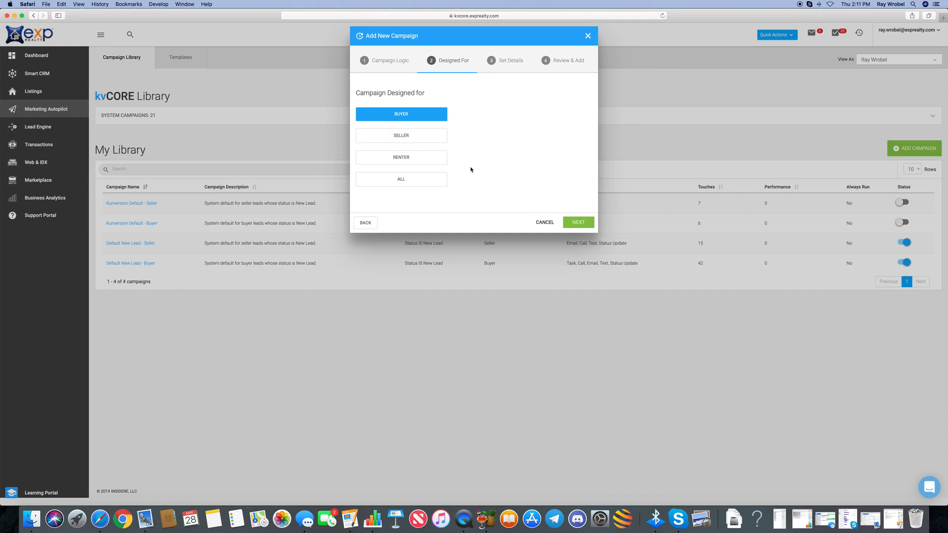
click(578, 223)
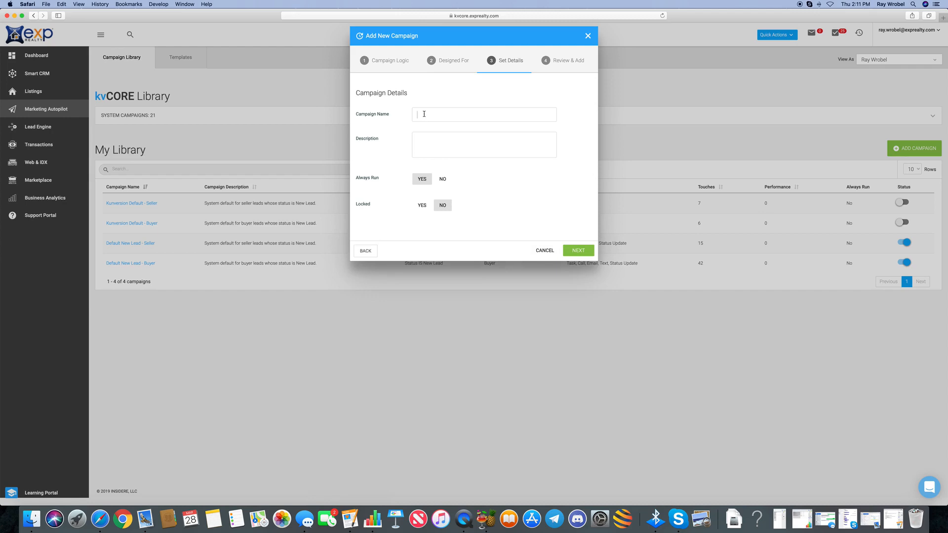
text(New Lead form submittion)
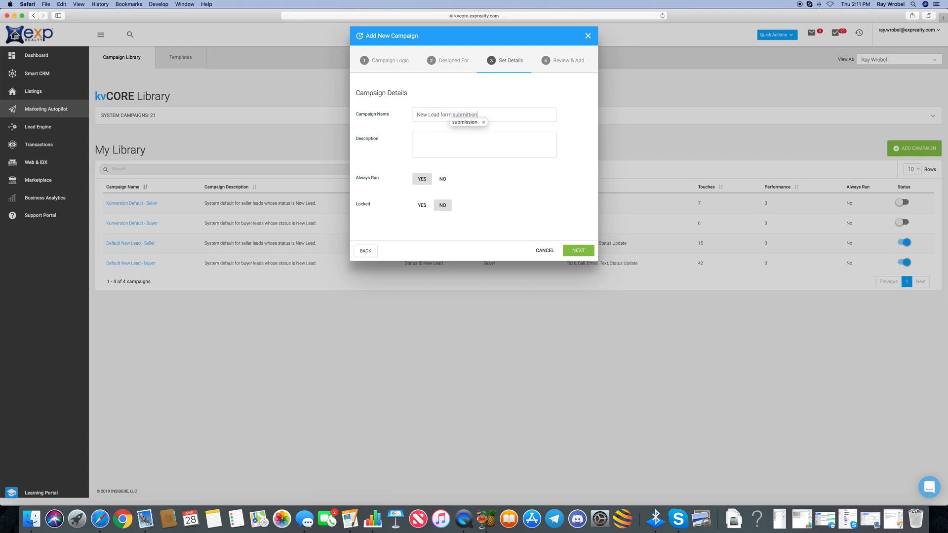
key(BackSpace)
key(BackSpace)
key(BackSpace)
key(BackSpace)
key(BackSpace)
text(ssion)
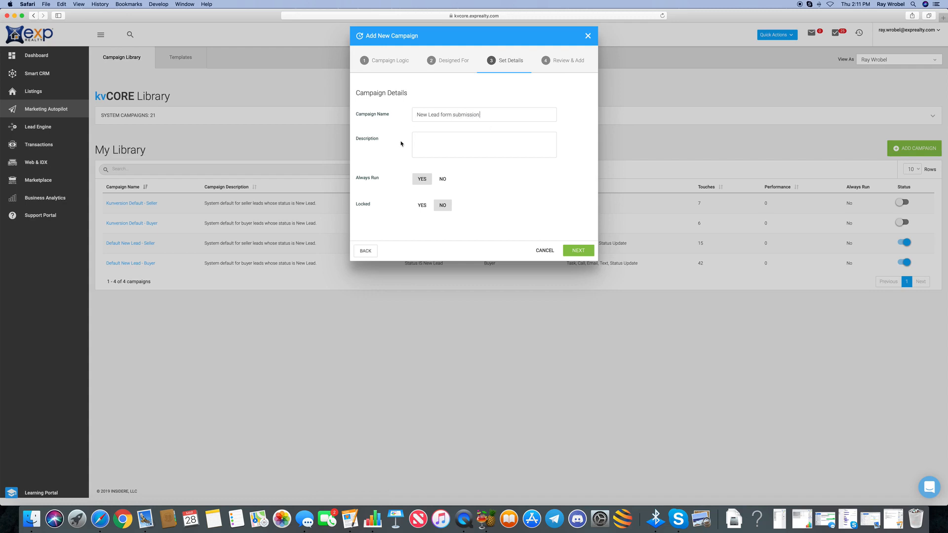
Step: Copy the campaign name into the campaign description
click(428, 136)
drag(488, 117, 399, 118)
key(super+a)
key(super+c)
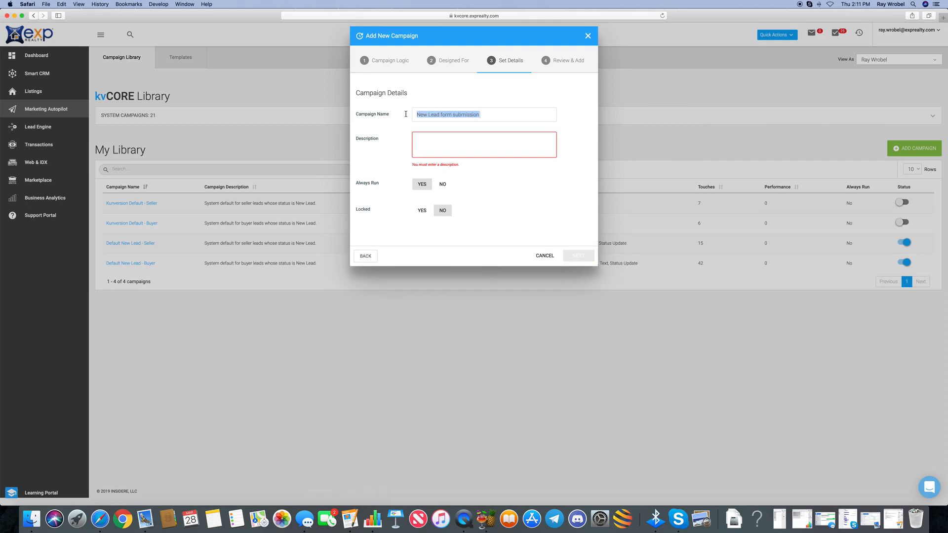
click(418, 138)
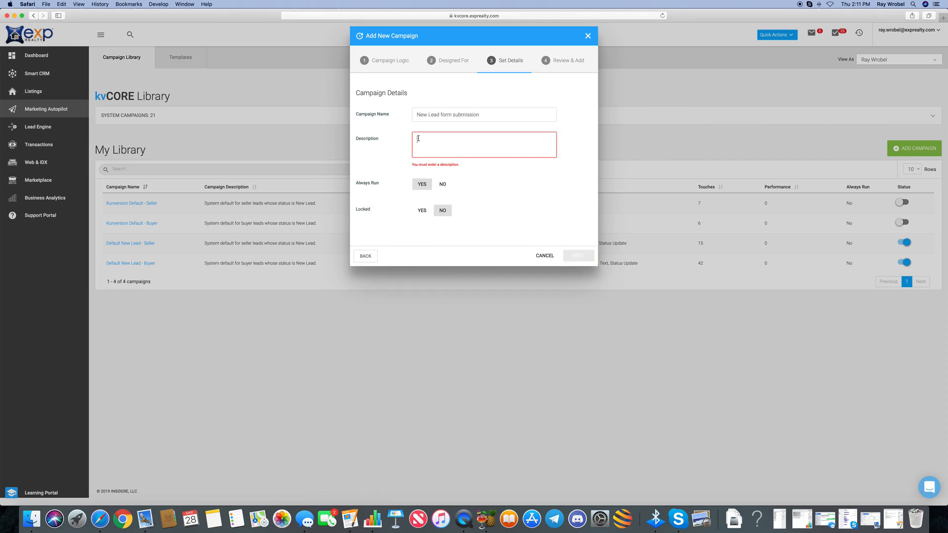
key(super+v)
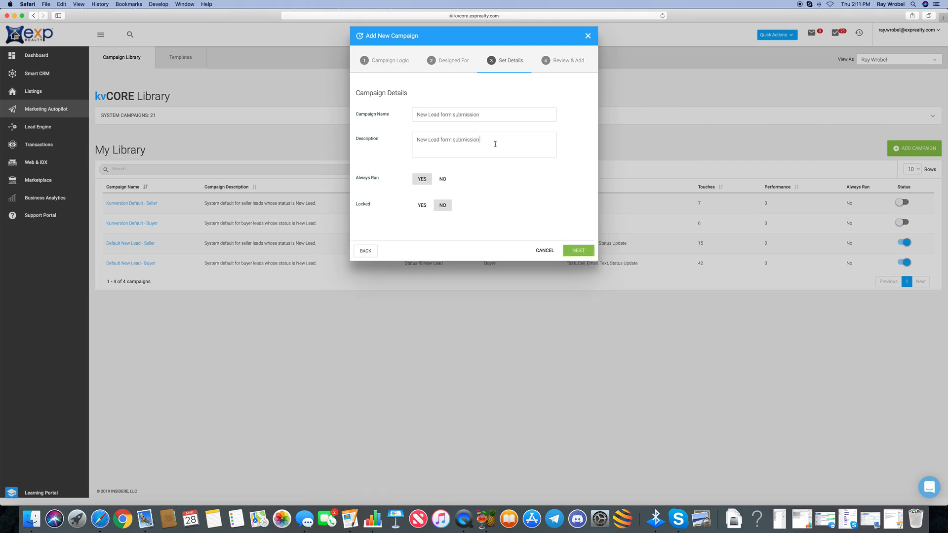
Step: Extend the description to read "New Lead form submission triggers on form submission."
text(triggers a)
key(BackSpace)
text(on hashtag sma)
key(BackSpace)
key(BackSpace)
key(BackSpace)
key(BackSpace)
key(BackSpace)
key(BackSpace)
key(BackSpace)
key(BackSpace)
key(BackSpace)
key(BackSpace)
key(BackSpace)
key(BackSpace)
key(BackSpace)
key(BackSpace)
key(BackSpace)
key(BackSpace)
key(BackSpace)
key(BackSpace)
key(BackSpace)
key(BackSpace)
key(BackSpace)
key(BackSpace)
key(BackSpace)
text(gers on form sunmission)
click(488, 140)
text(g)
Step: Review the campaign settings, add the campaign, and reload the campaign library
click(581, 252)
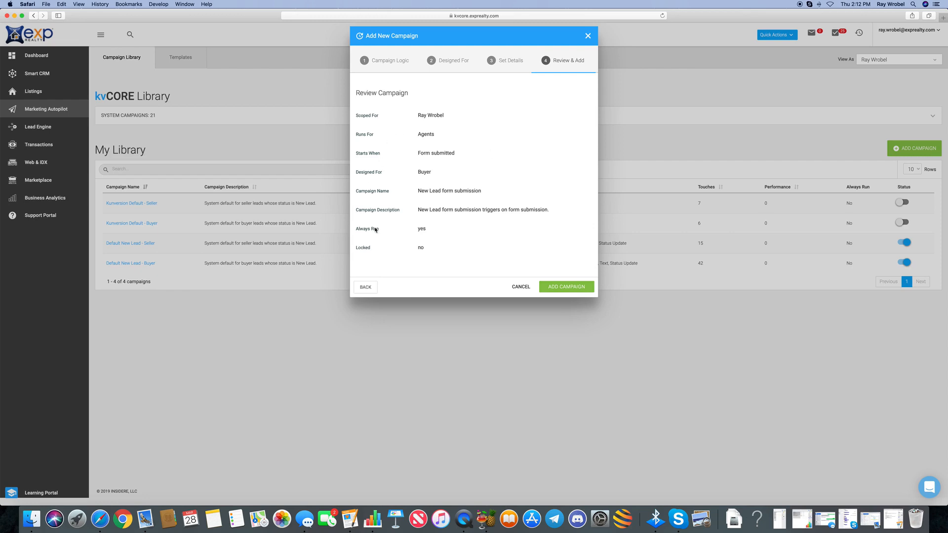
click(564, 287)
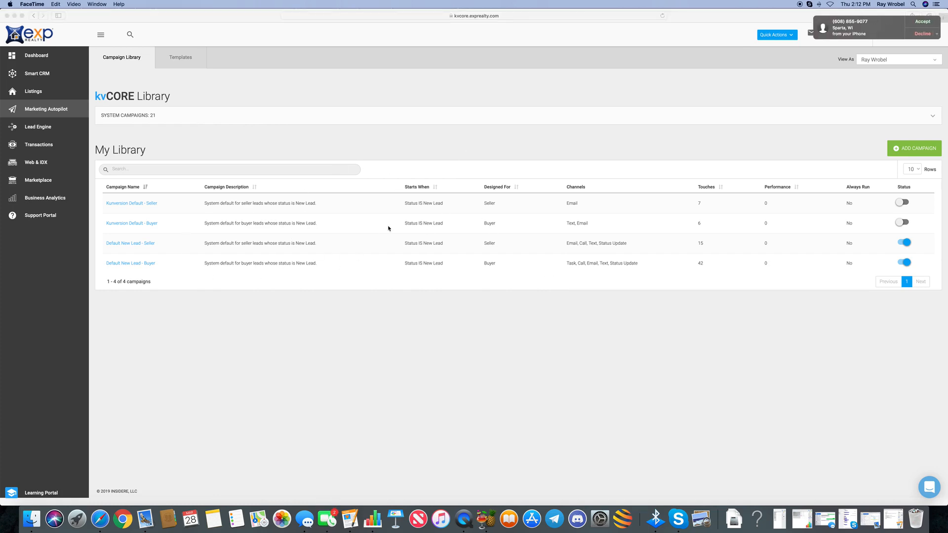
click(663, 18)
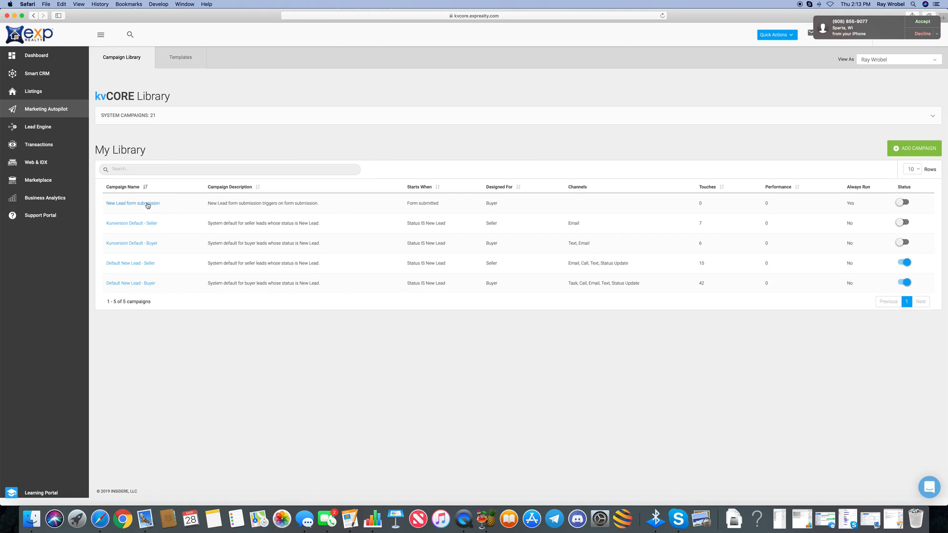
Step: Open the New Lead form submission campaign for editing, keeping its Form Submission trigger and Buyer audience
click(147, 203)
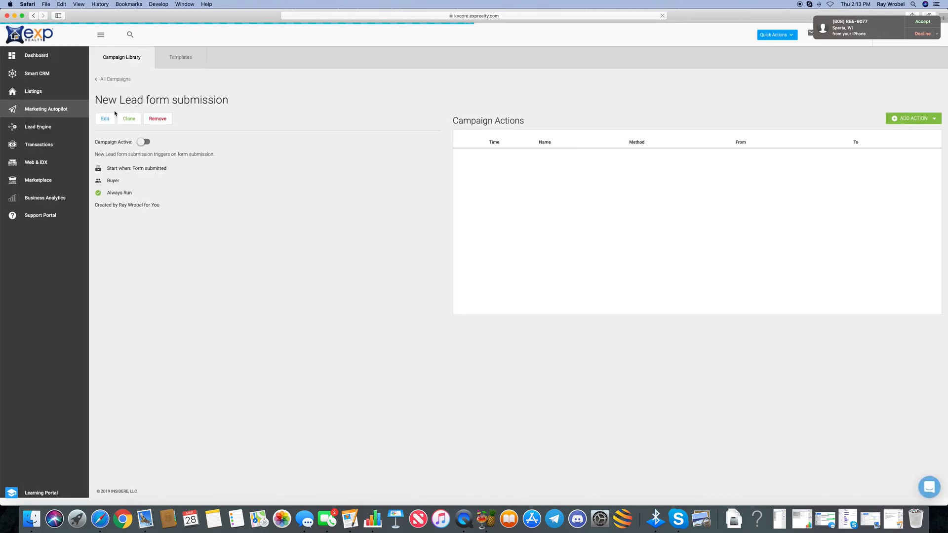
click(106, 119)
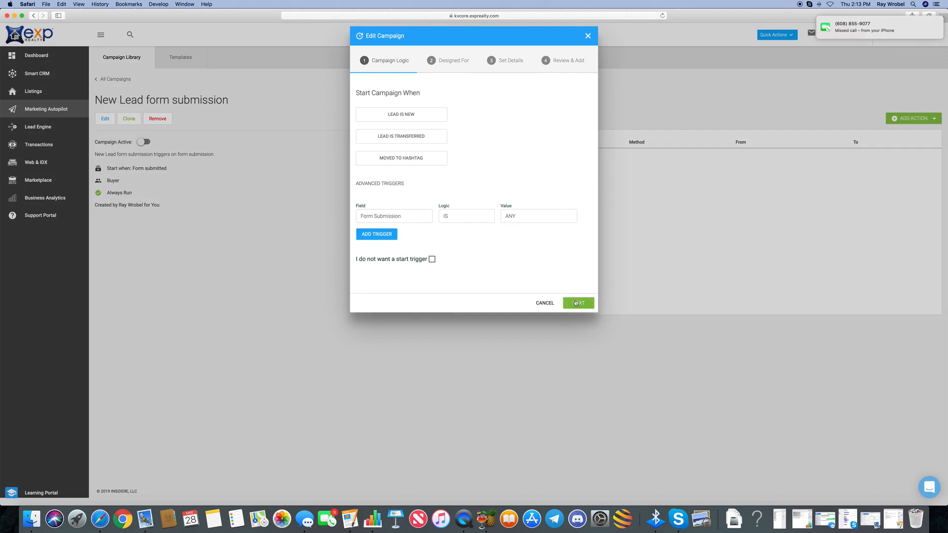
click(576, 302)
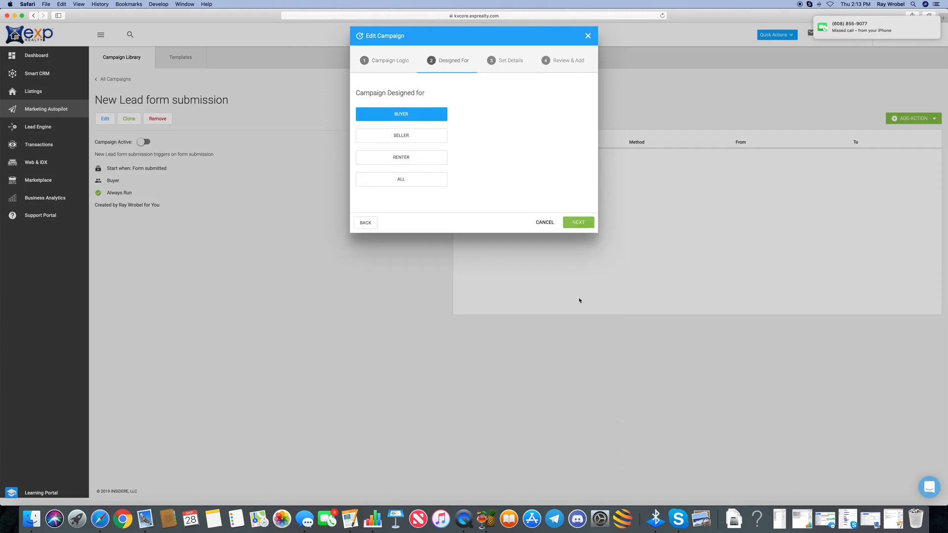
click(576, 222)
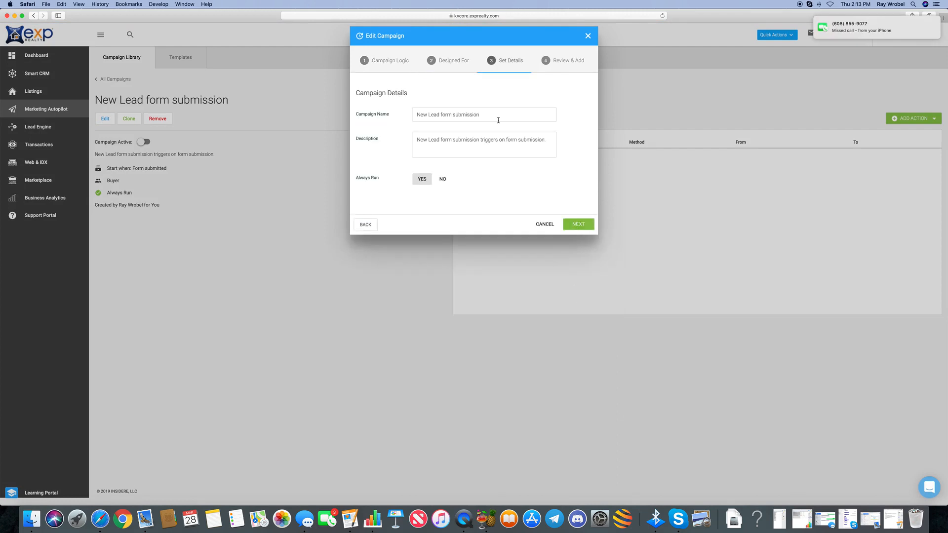
Step: Rename the campaign "New Lead form submission 12345", check the Hot Lead Campaign notes in Pages, and update the campaign
click(477, 114)
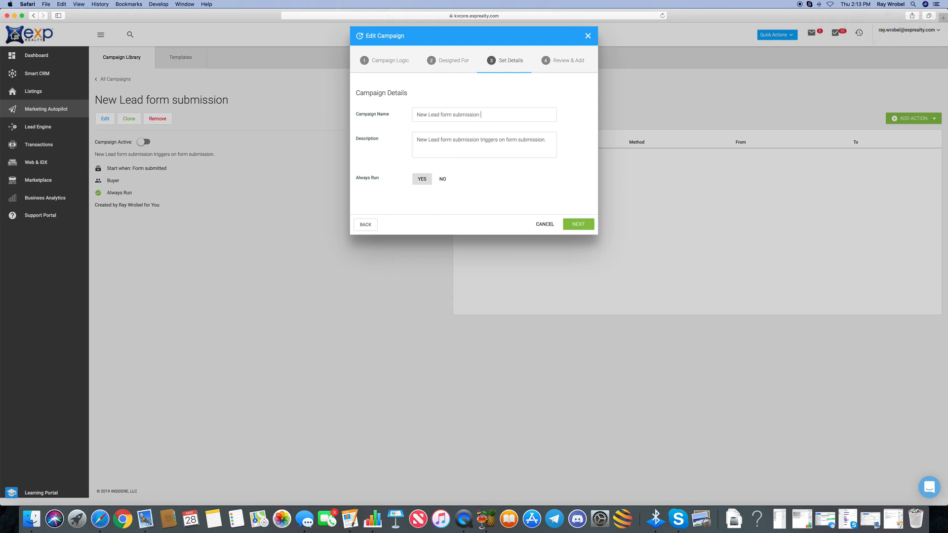
text(12345)
click(350, 518)
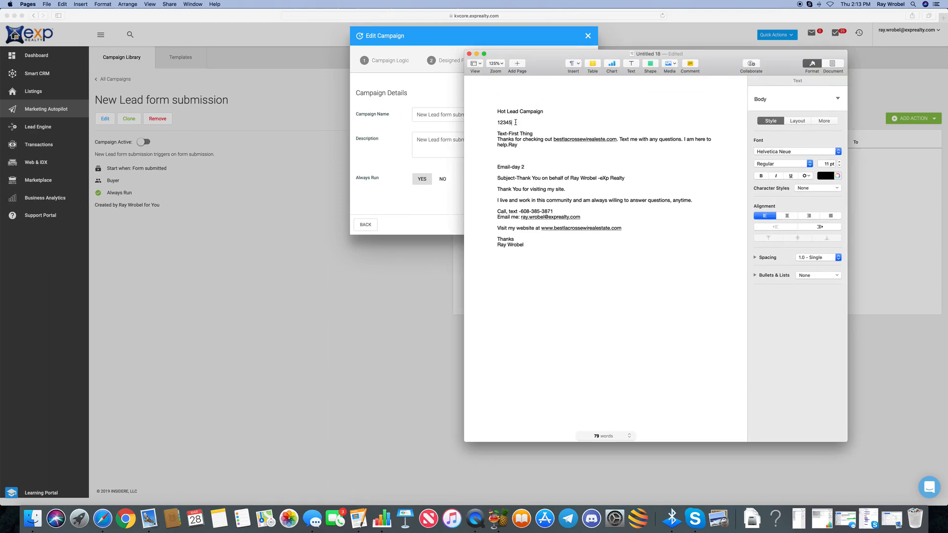
click(419, 130)
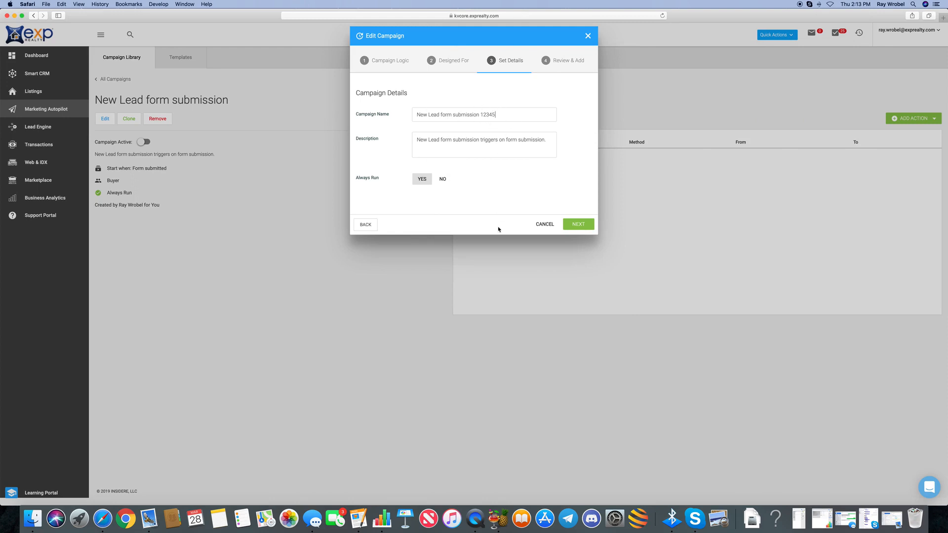
click(579, 226)
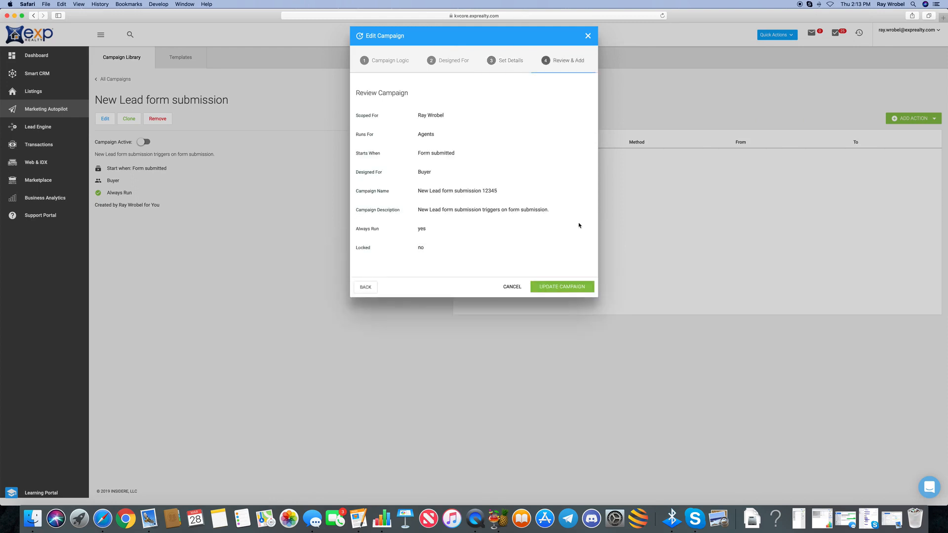
click(558, 288)
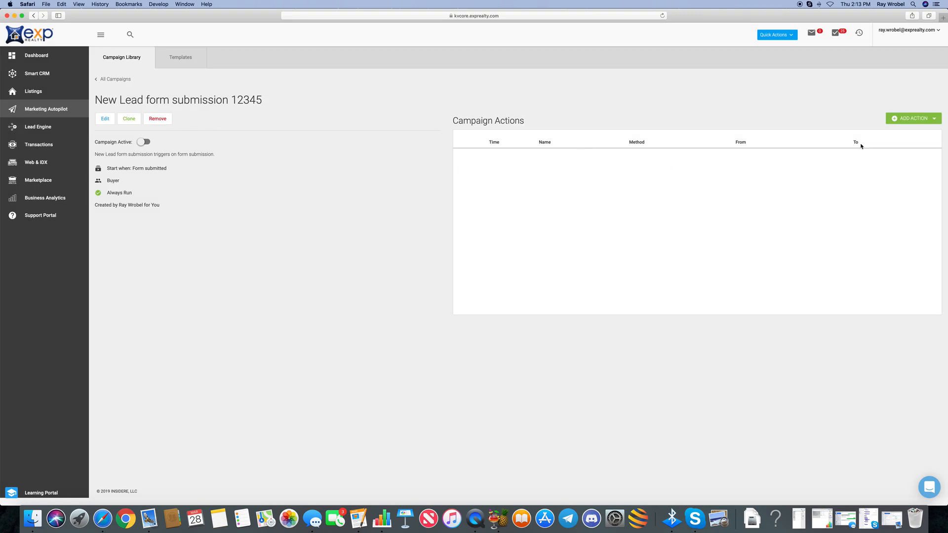
Step: Move the Pages notes clear of the campaign actions, and start adding an SMS action to the campaign
click(936, 120)
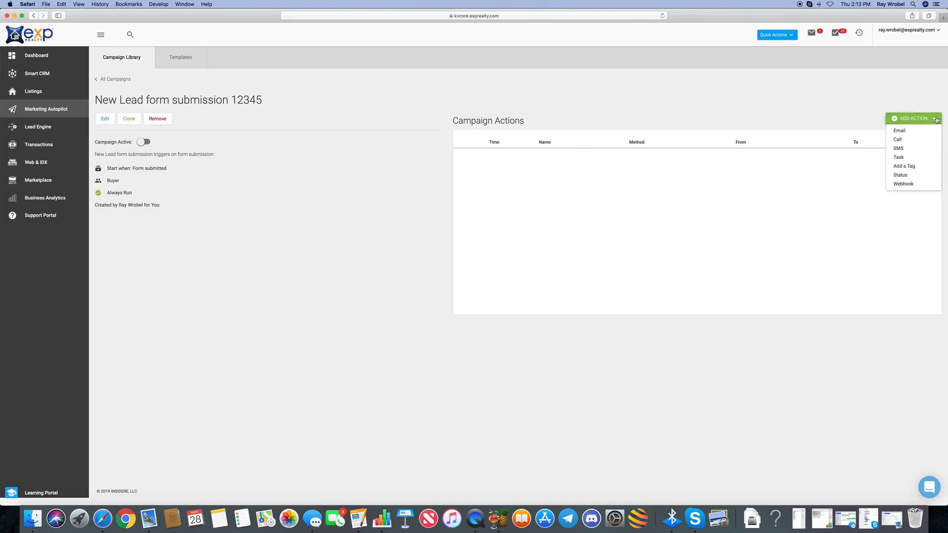
click(359, 521)
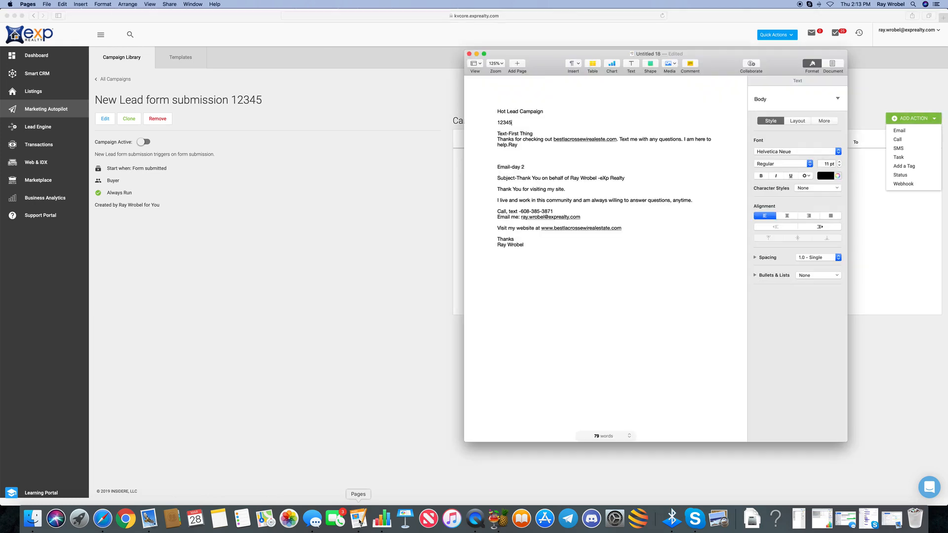
drag(723, 66, 277, 78)
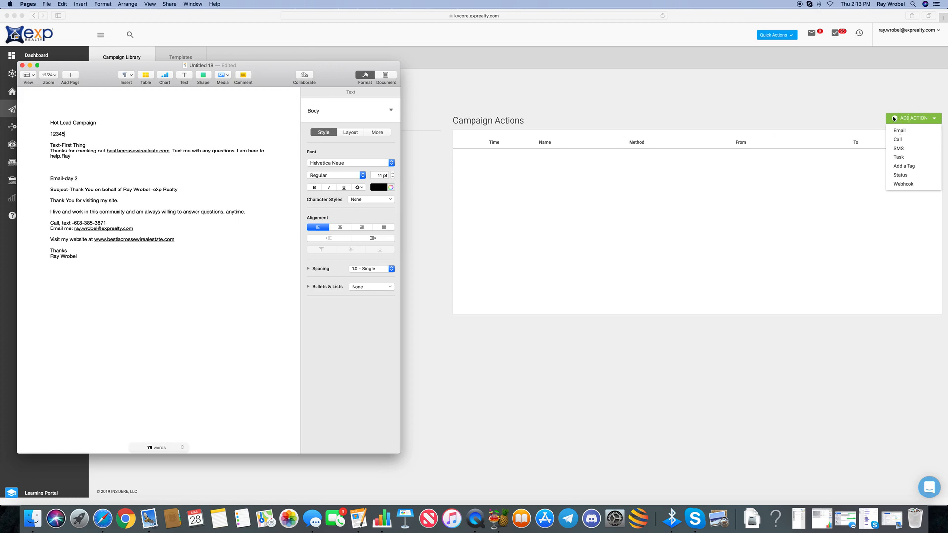
click(898, 148)
click(897, 149)
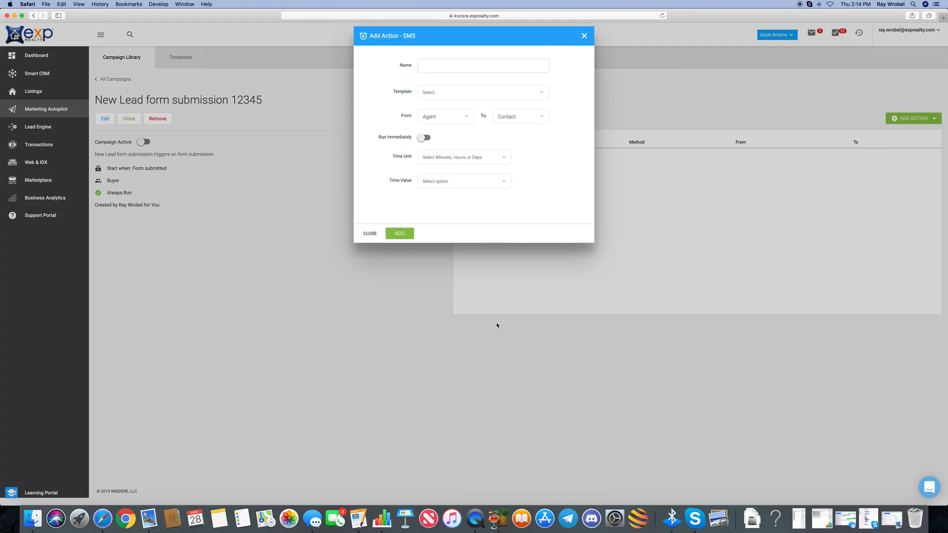
Step: Consult the campaign notes in Pages and name the SMS action "Thank You text 12345"
click(359, 520)
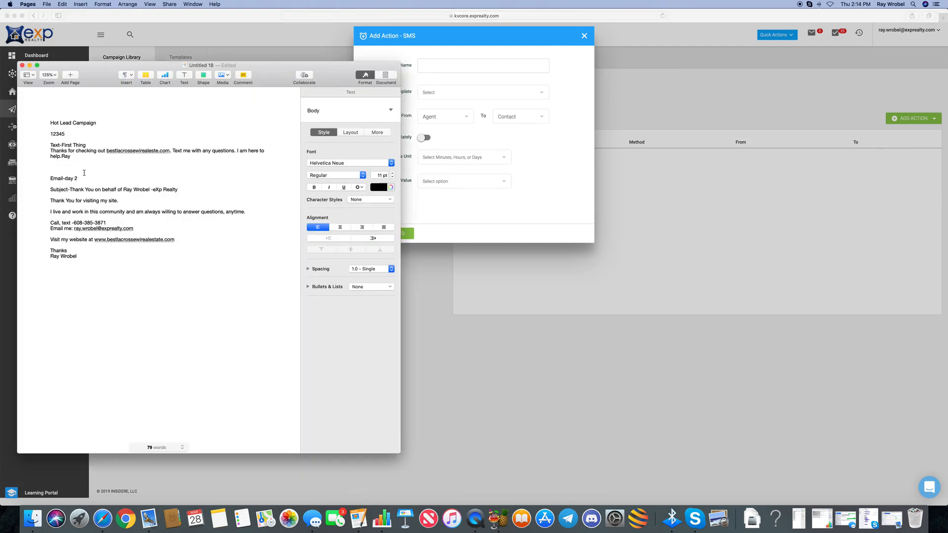
click(437, 64)
text(Thank You)
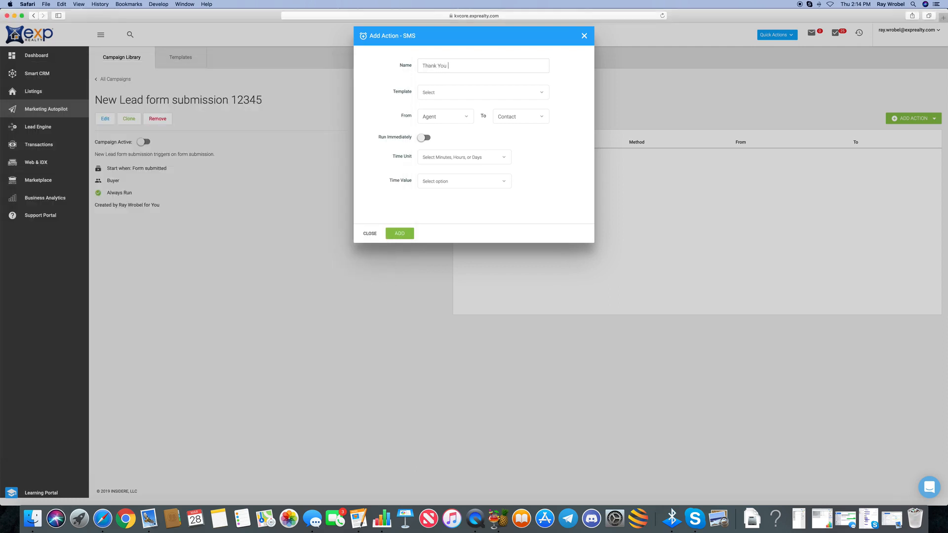
key(BackSpace)
key(BackSpace)
key(BackSpace)
key(BackSpace)
key(BackSpace)
key(BackSpace)
key(BackSpace)
key(BackSpace)
text(Thank You text 12345)
Step: Assign the Thank You Text 1234 template to the SMS action and preview its content
click(542, 94)
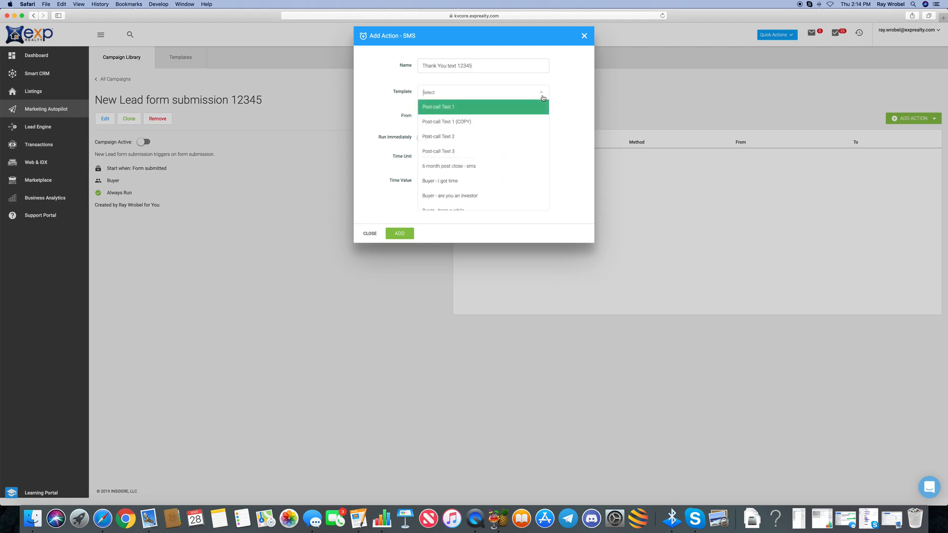
scroll(476, 128, down, 10)
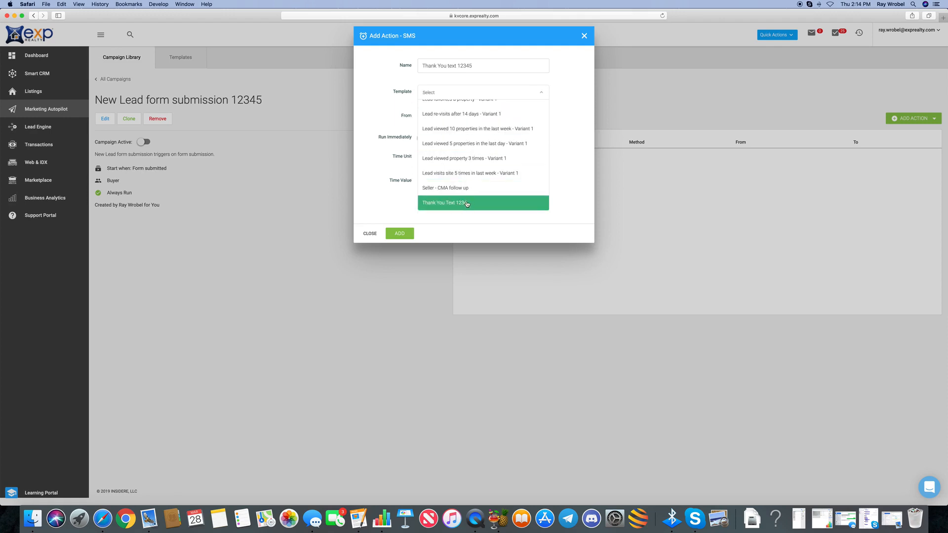
click(464, 203)
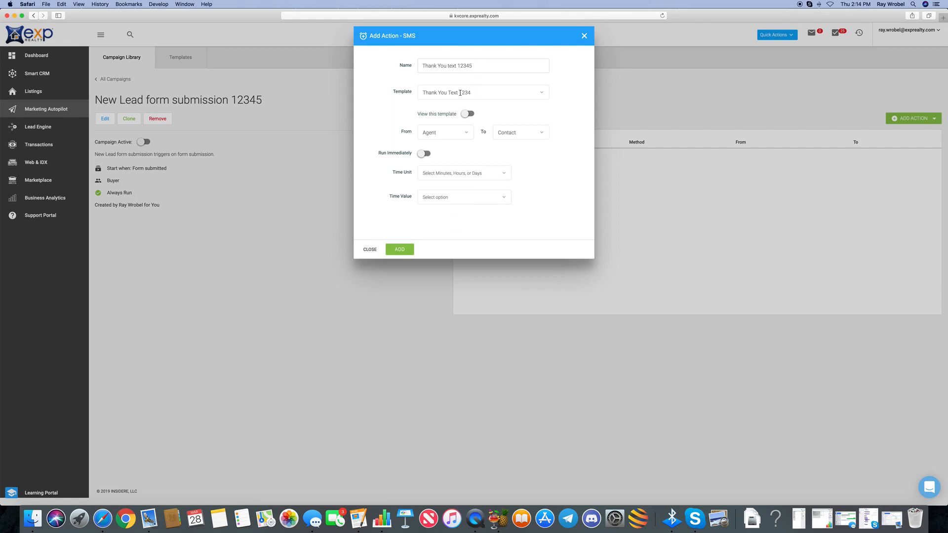
click(470, 114)
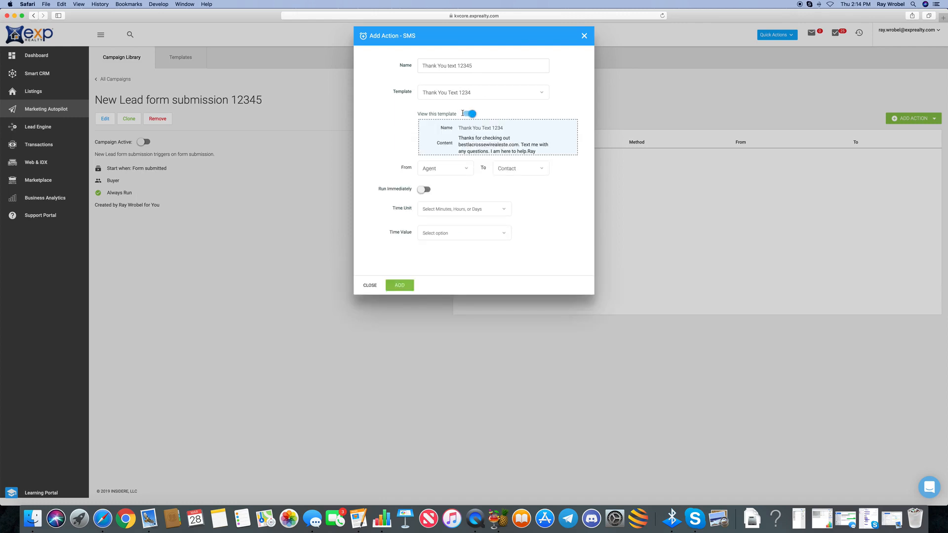
click(464, 114)
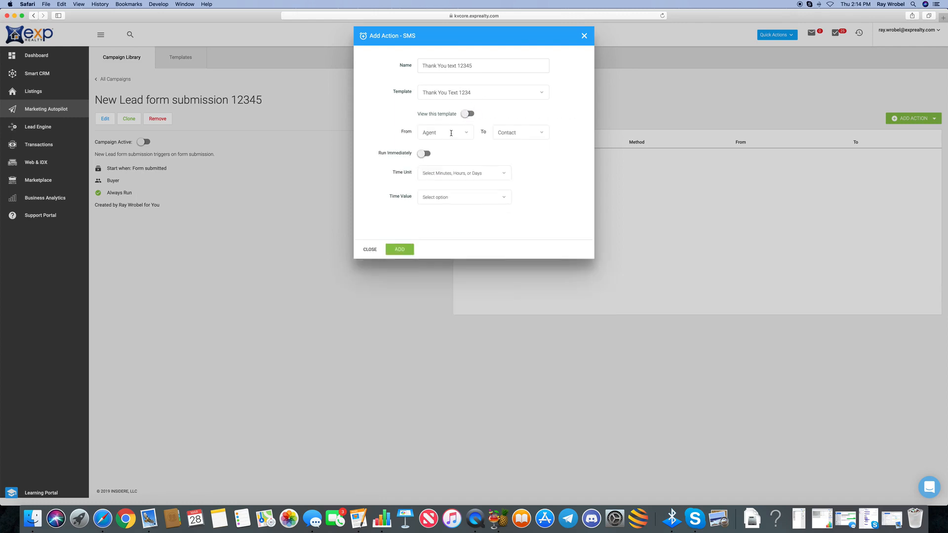
Step: Check the sender and recipient options of the SMS action and try running it immediately
click(542, 135)
click(541, 135)
click(467, 134)
click(467, 147)
click(428, 154)
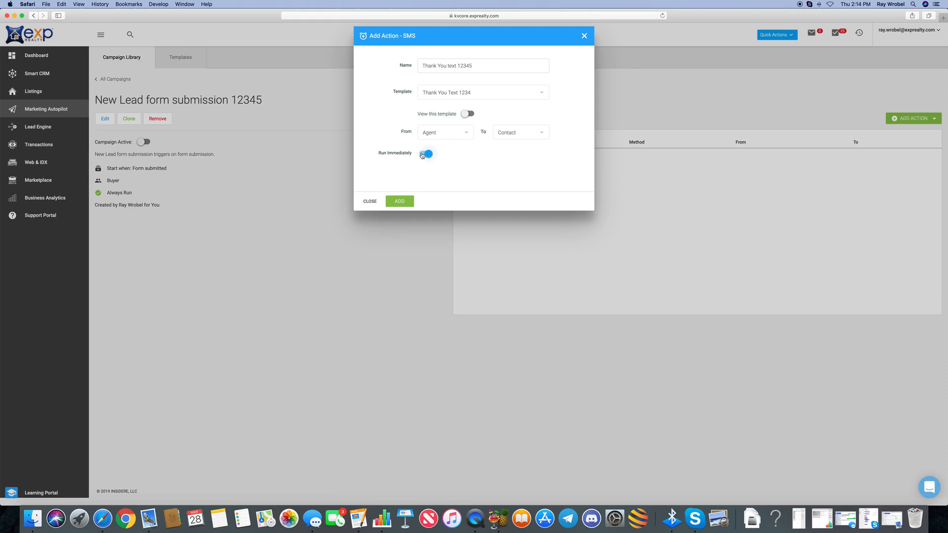
click(423, 155)
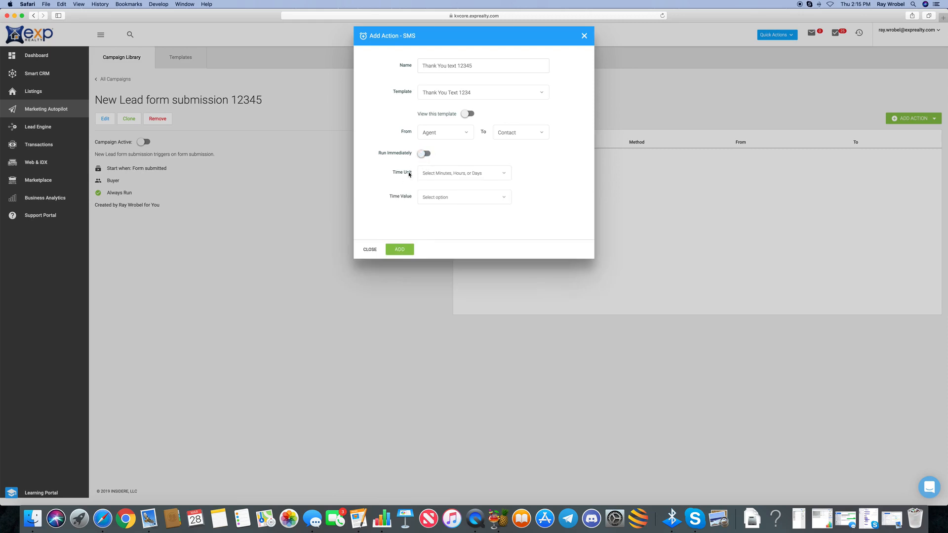
Step: Set the SMS action's delay to 15 minutes
click(505, 175)
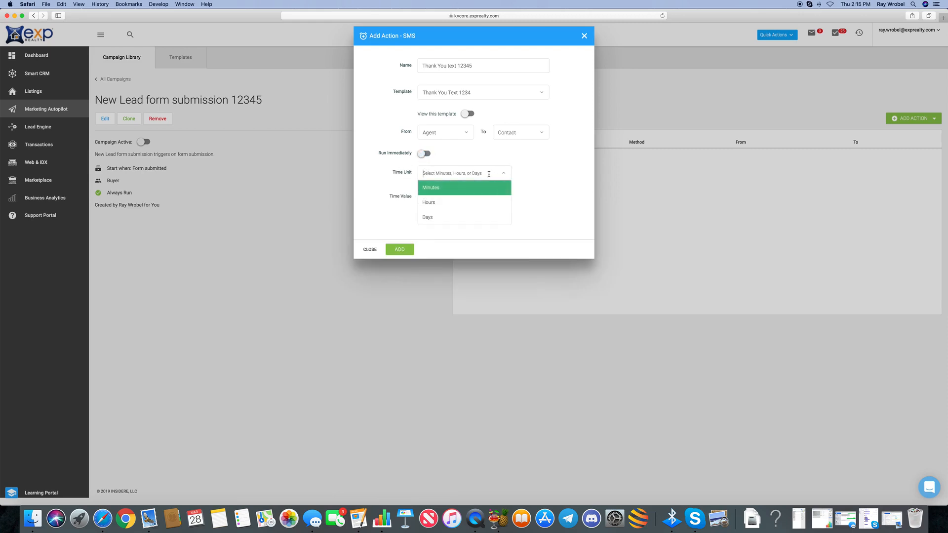
click(429, 187)
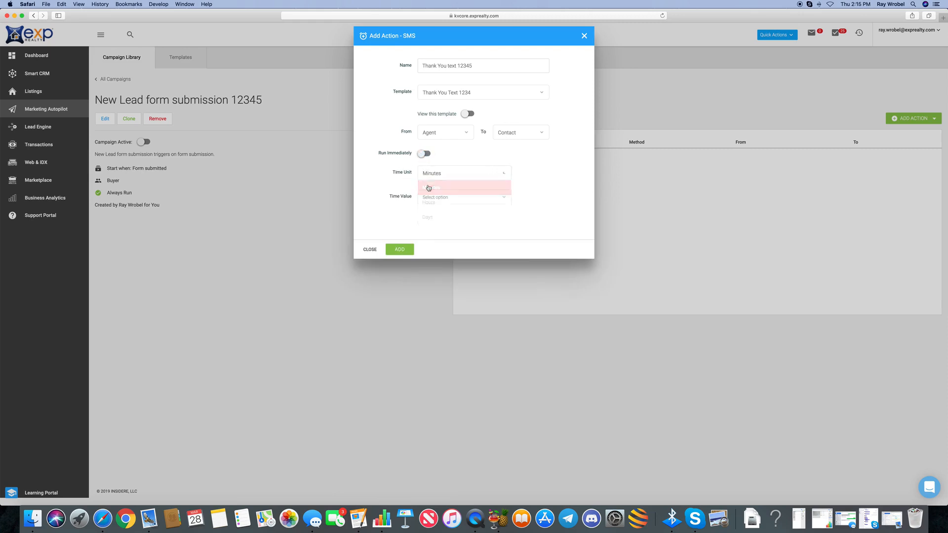
click(504, 198)
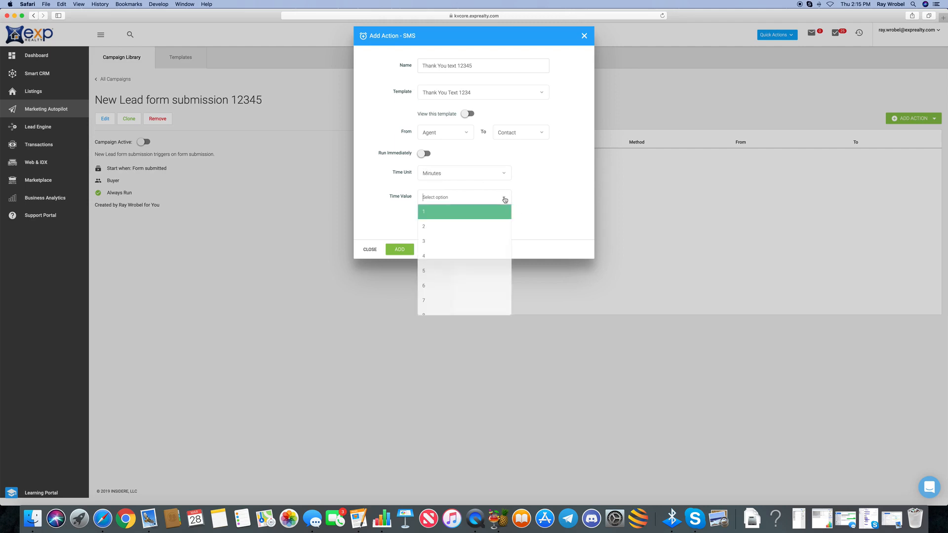
scroll(474, 237, down, 3)
scroll(474, 238, down, 3)
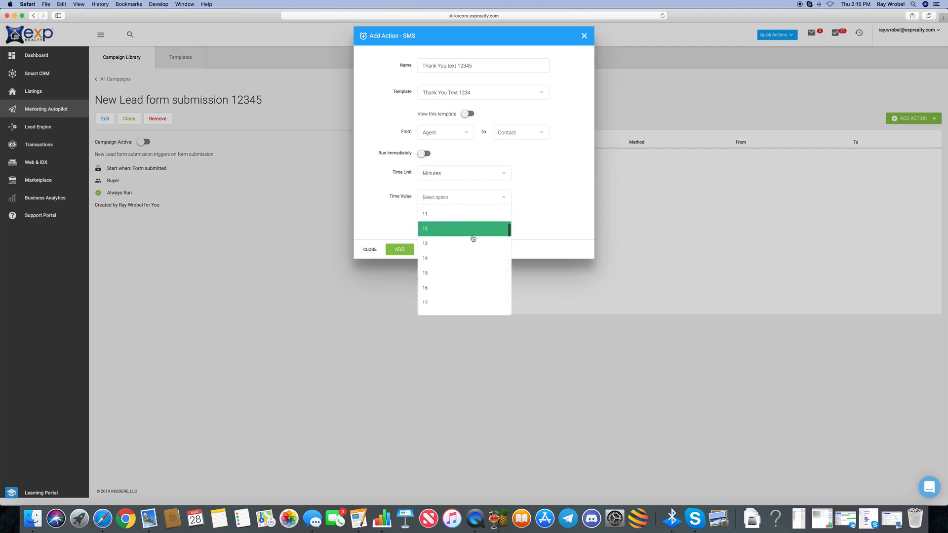
click(457, 219)
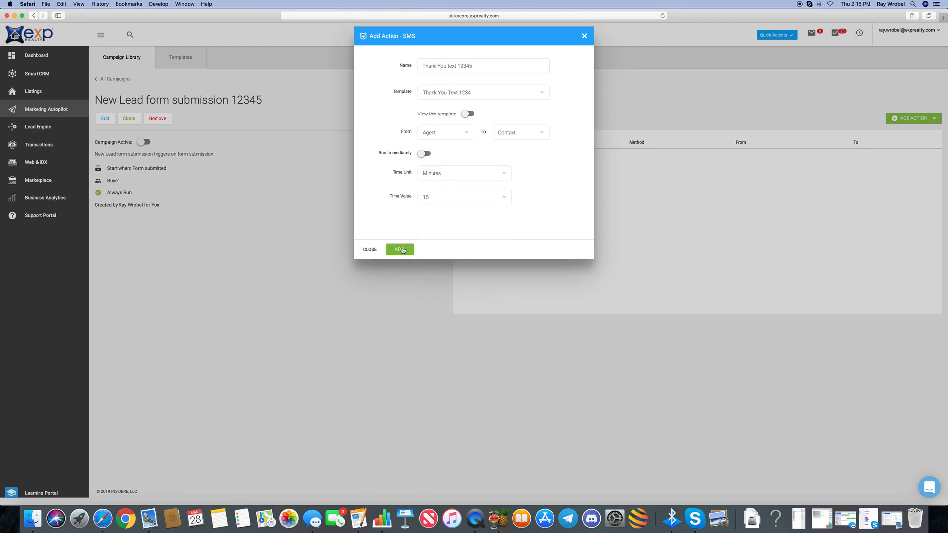
Step: Preview the text template's content once more and add the SMS action to the campaign
click(471, 114)
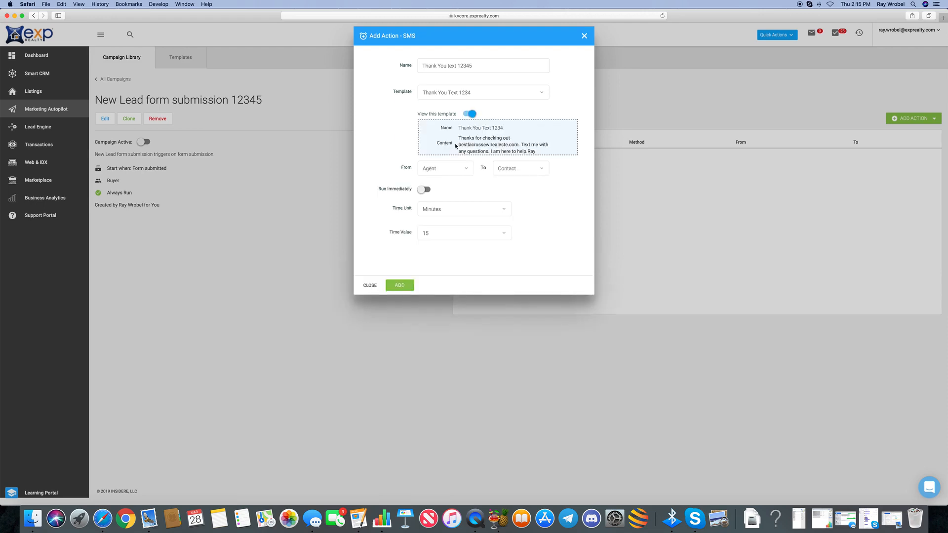
click(468, 114)
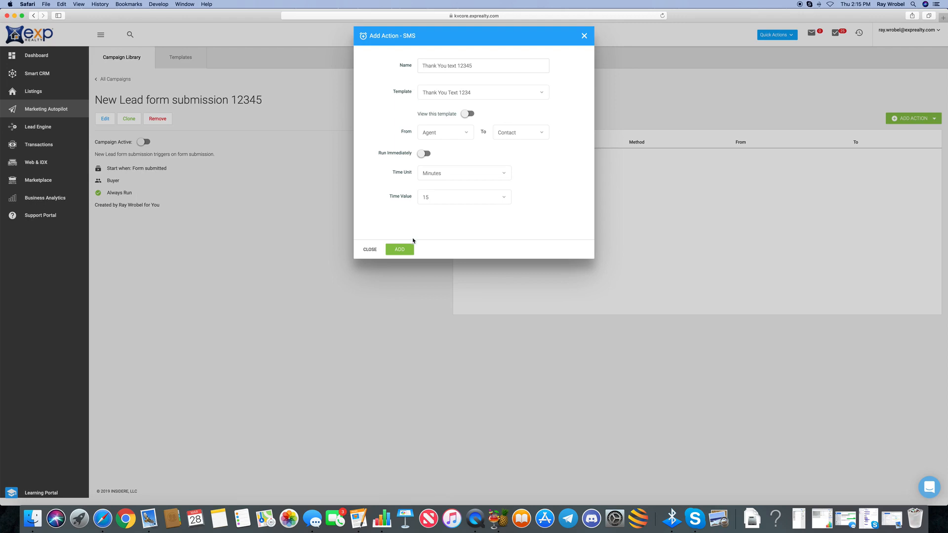
click(401, 250)
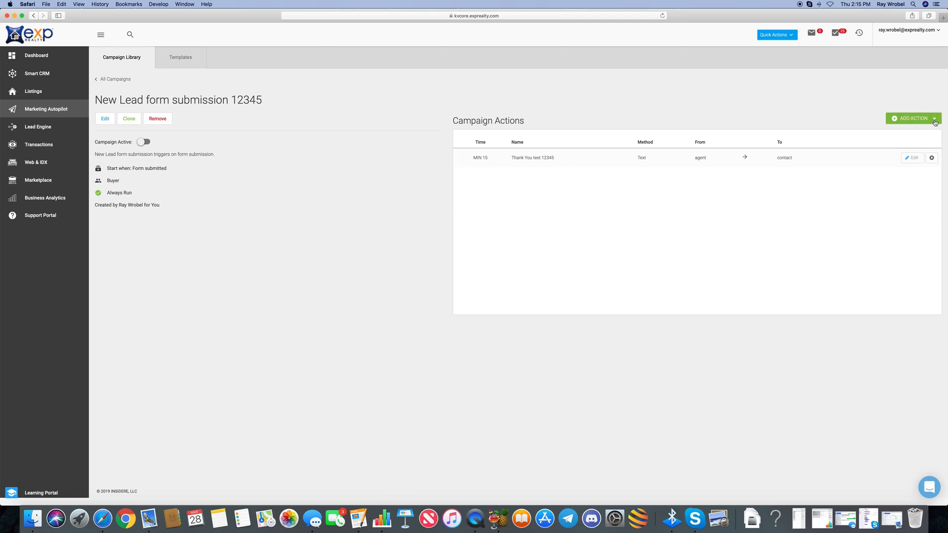
Step: Review the day 2 email notes in Pages and start adding an email action to the campaign
click(935, 120)
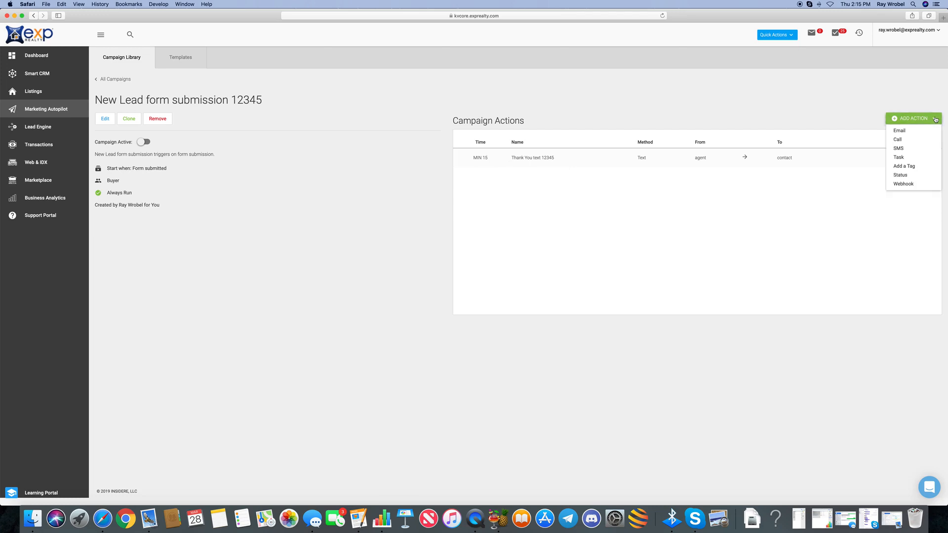
click(357, 518)
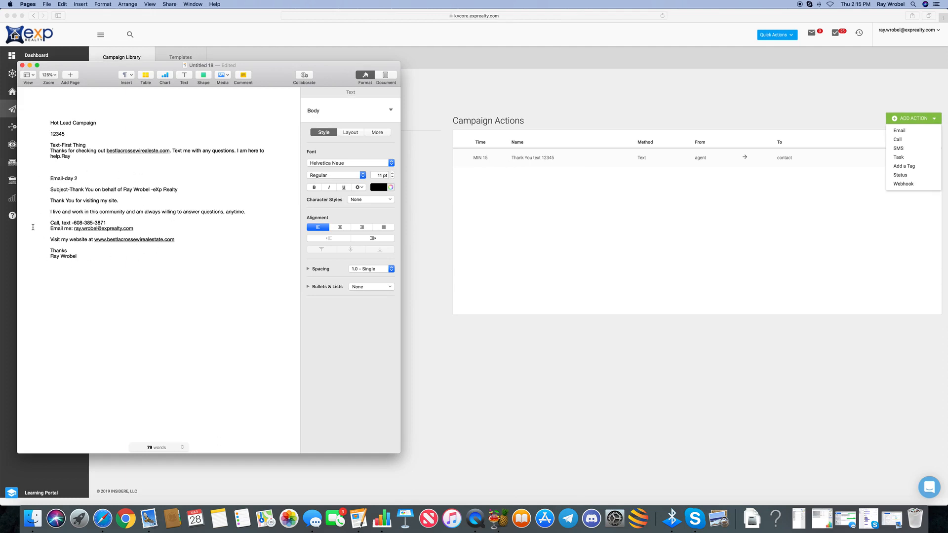
drag(221, 72, 224, 126)
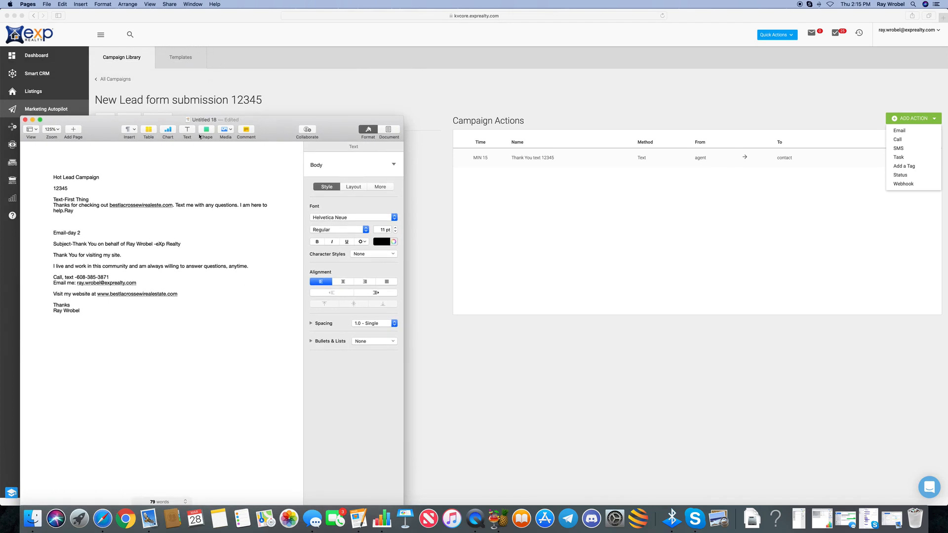
click(900, 133)
click(901, 133)
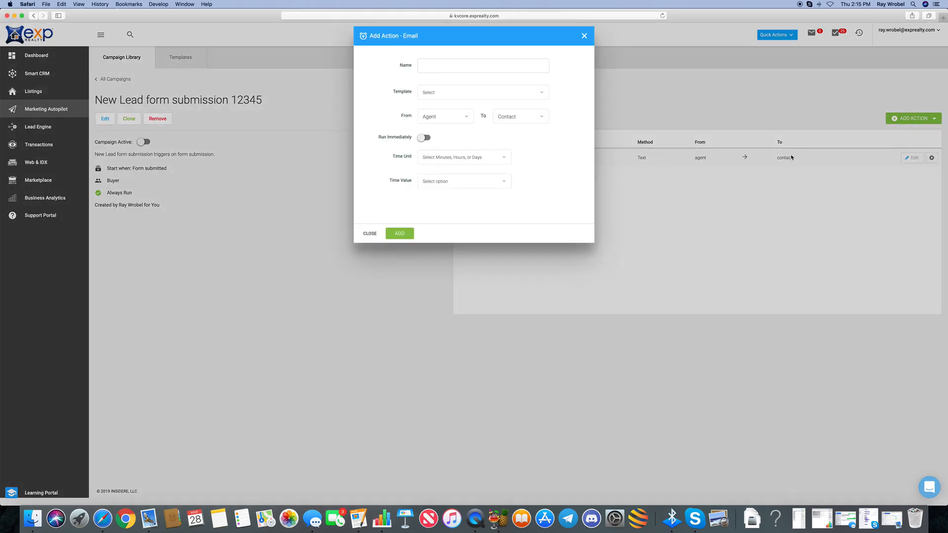
Step: Name the email action "Thank You Email 12345", assign the template of the same name and preview its content
text(Thank You Email 12345)
click(454, 92)
scroll(455, 107, down, 3)
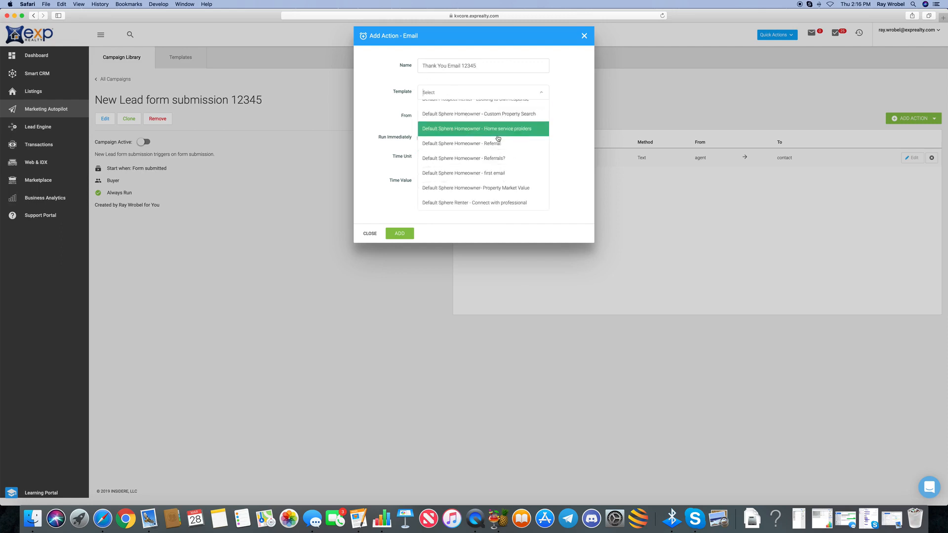
scroll(461, 123, down, 10)
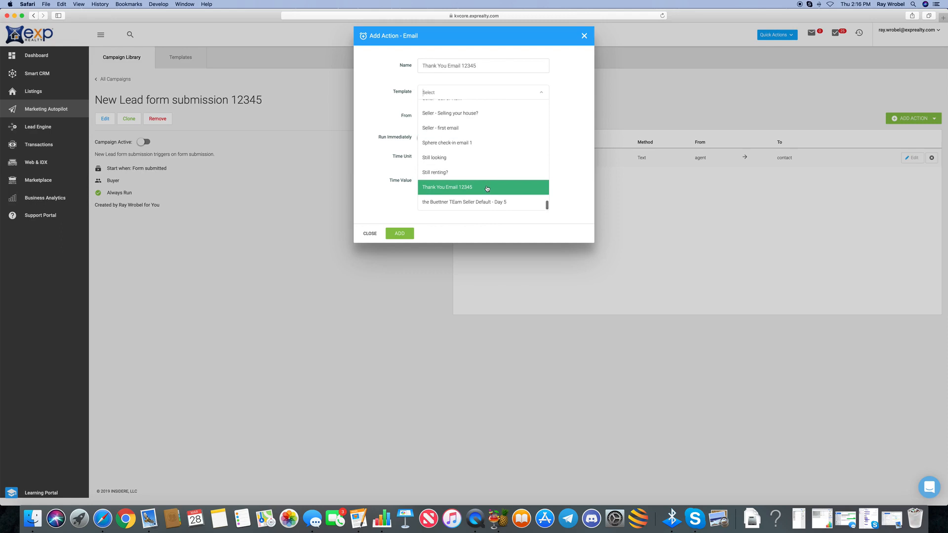
click(457, 188)
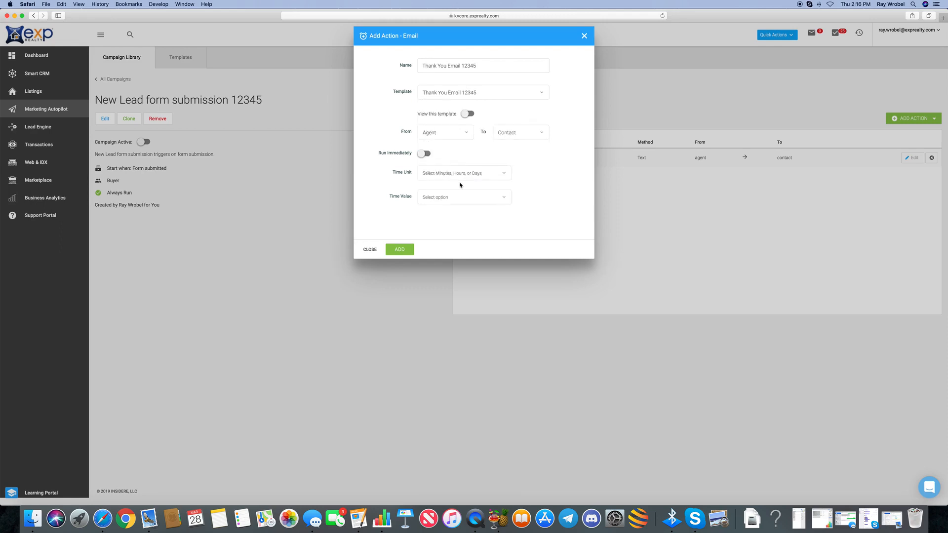
click(469, 114)
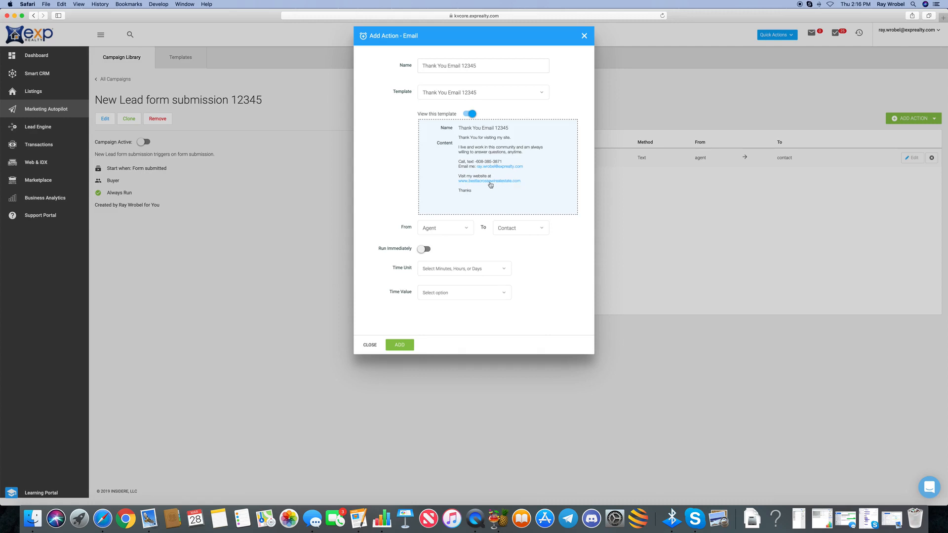
click(467, 114)
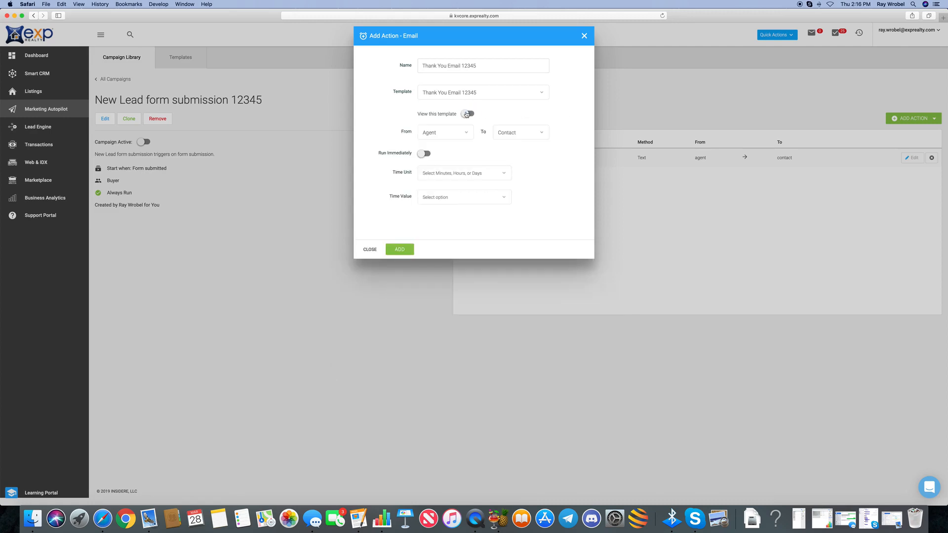
Step: Try running the email action immediately, and try a delay in hours by browsing the available hour values
click(427, 153)
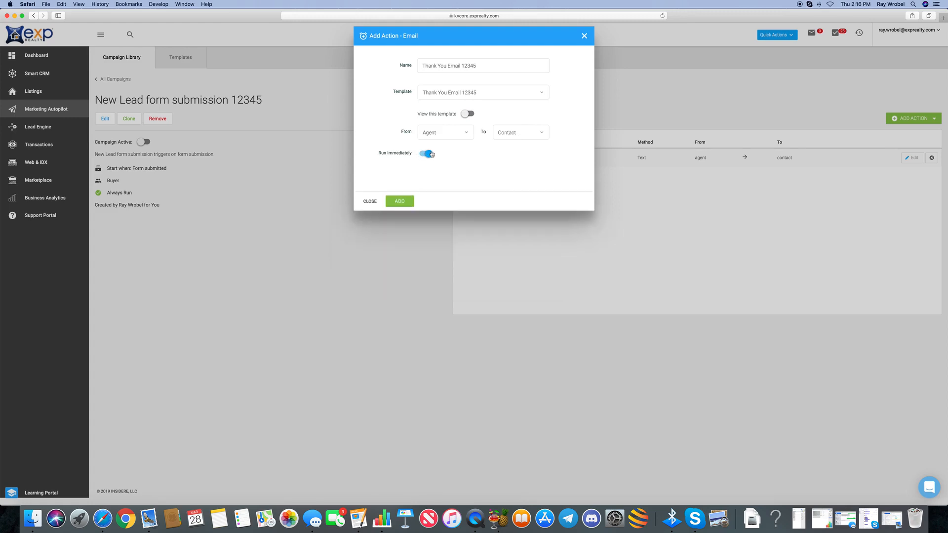
click(426, 153)
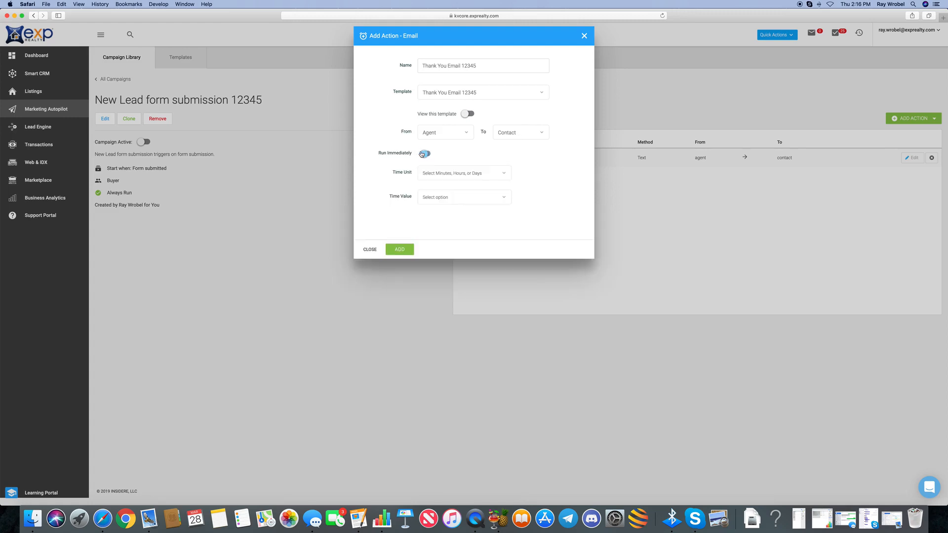
click(504, 173)
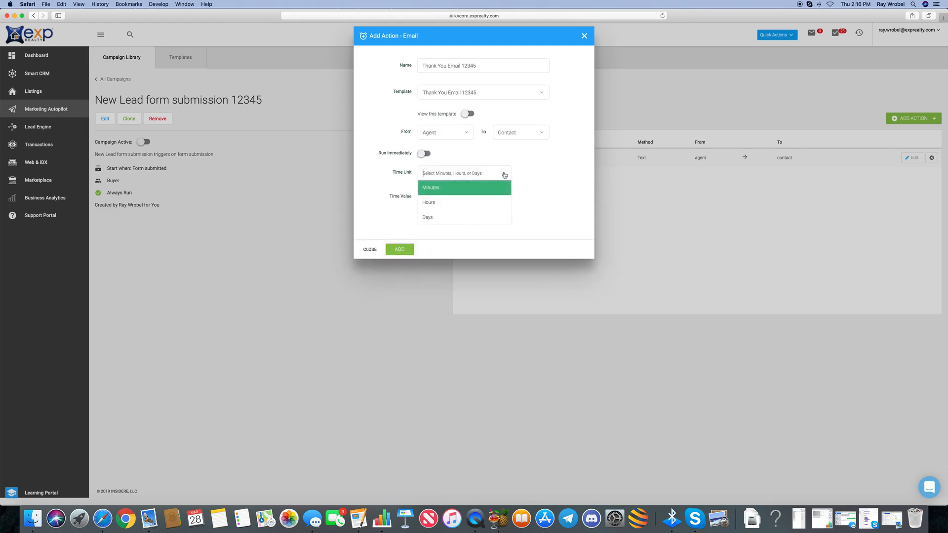
click(487, 202)
click(503, 199)
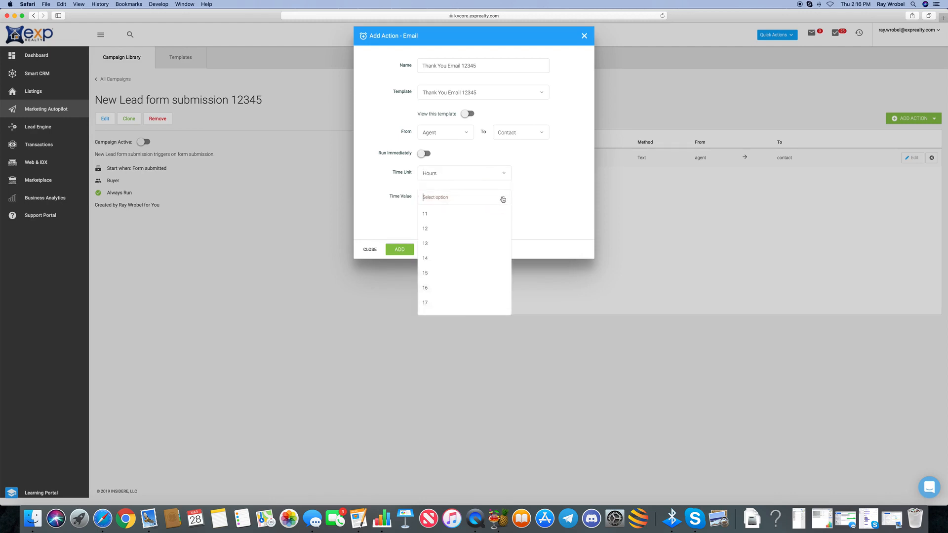
scroll(474, 237, down, 3)
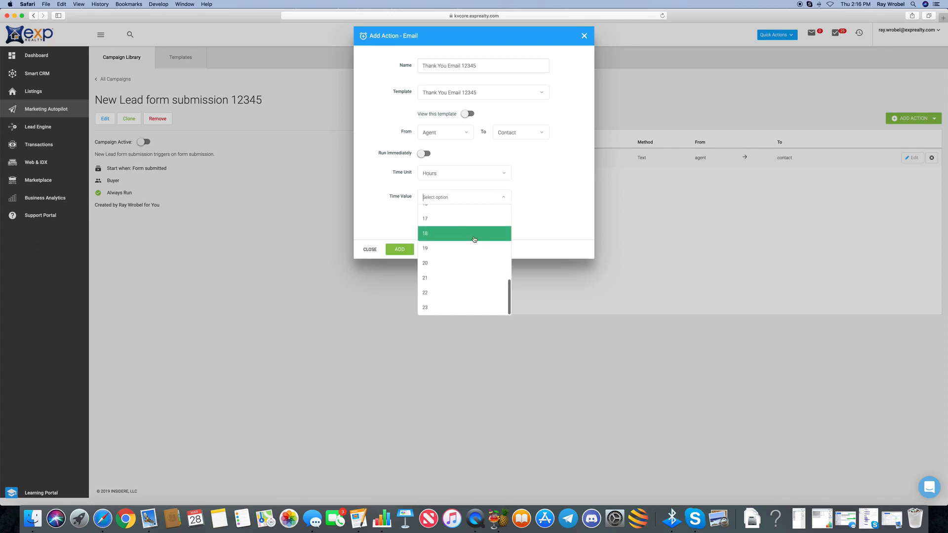
Step: Set the email action's delay to 1 day and add the action to the campaign
click(508, 176)
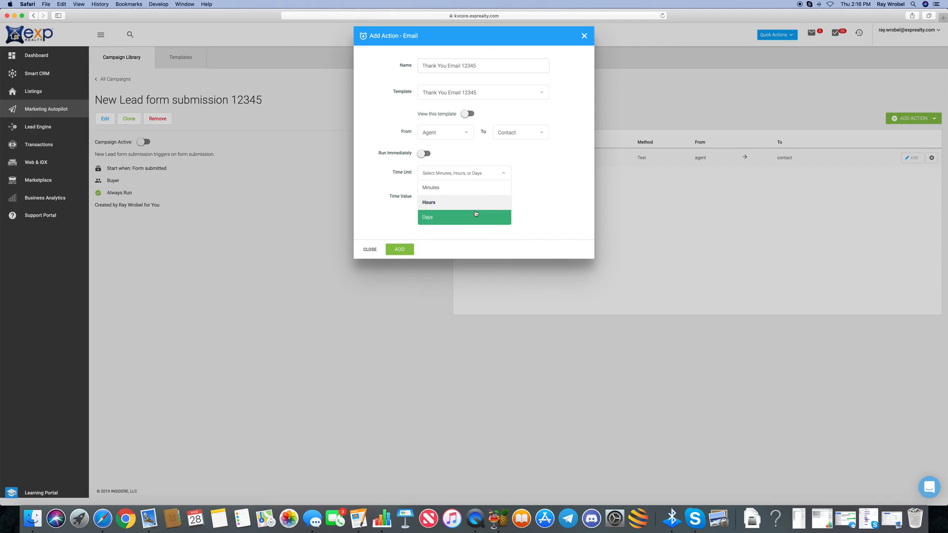
click(476, 216)
click(505, 199)
scroll(471, 254, up, 10)
click(468, 213)
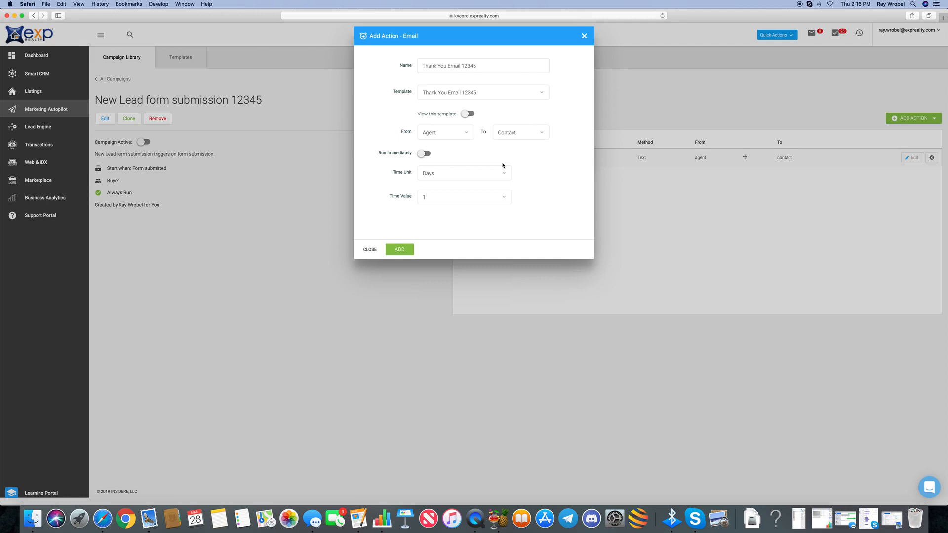
click(400, 250)
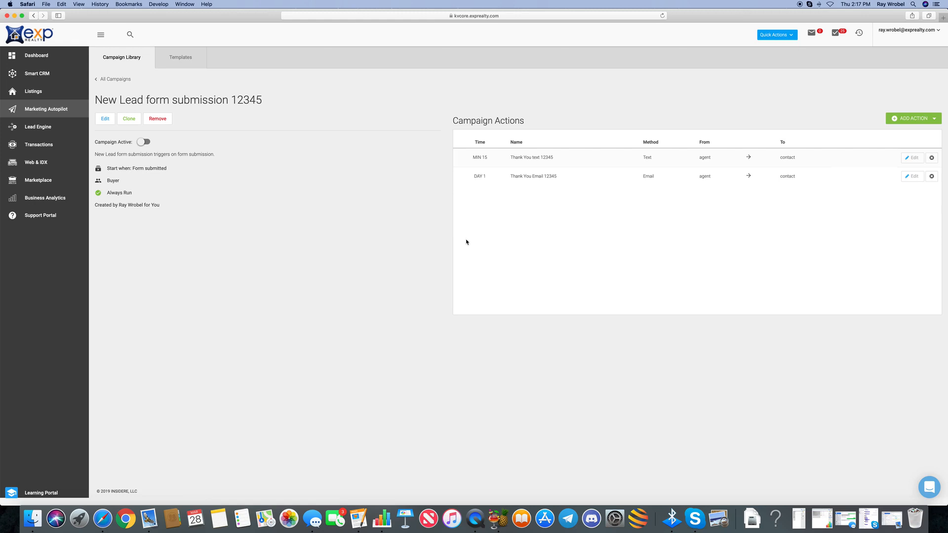
Step: Examine the task reminder and call me options of a new call action and close it without adding it
click(934, 119)
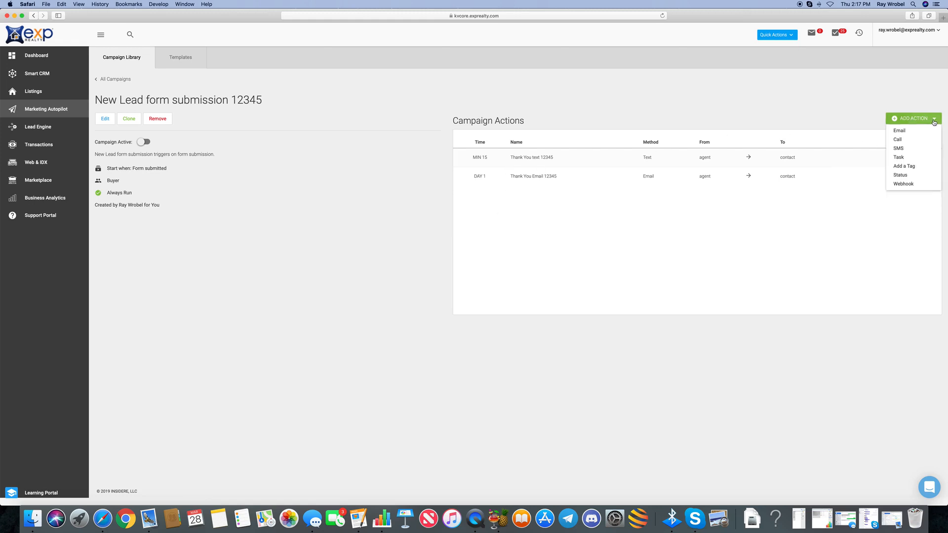
click(898, 139)
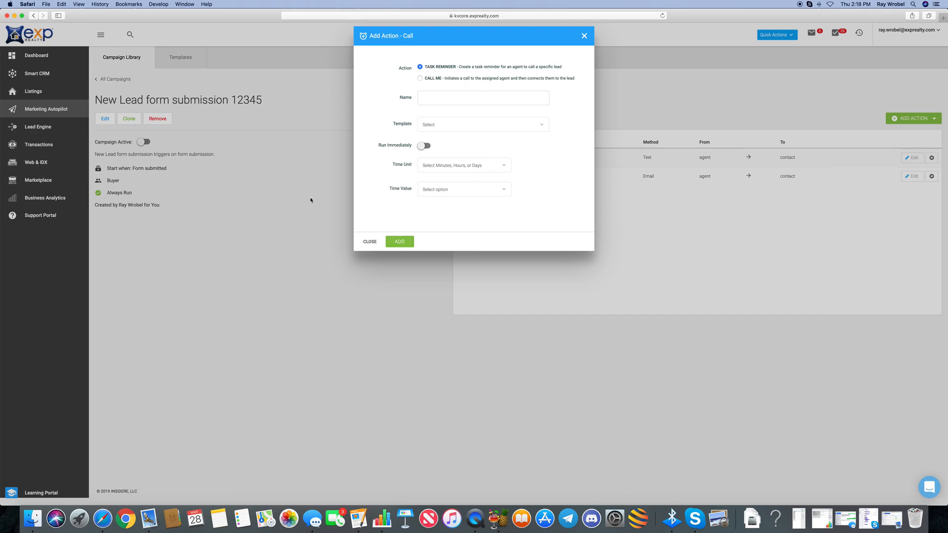
click(585, 37)
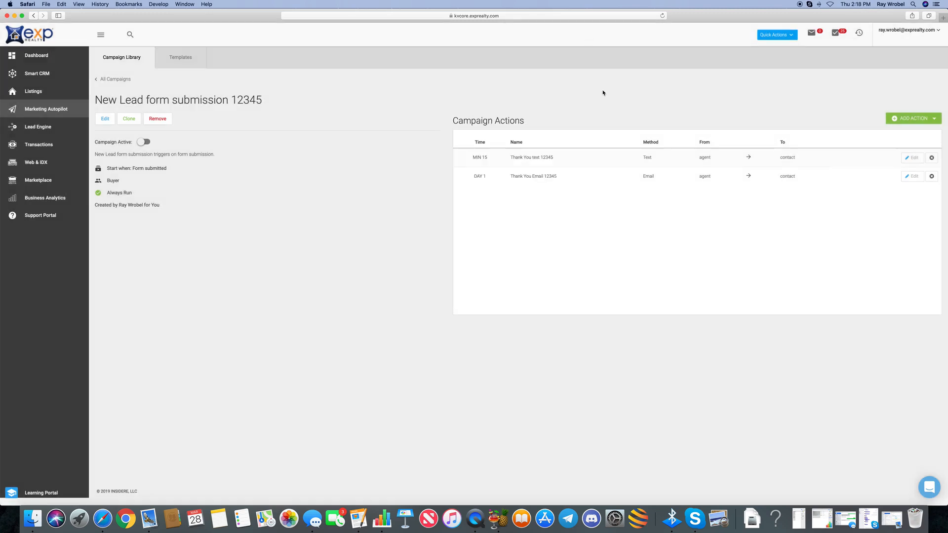